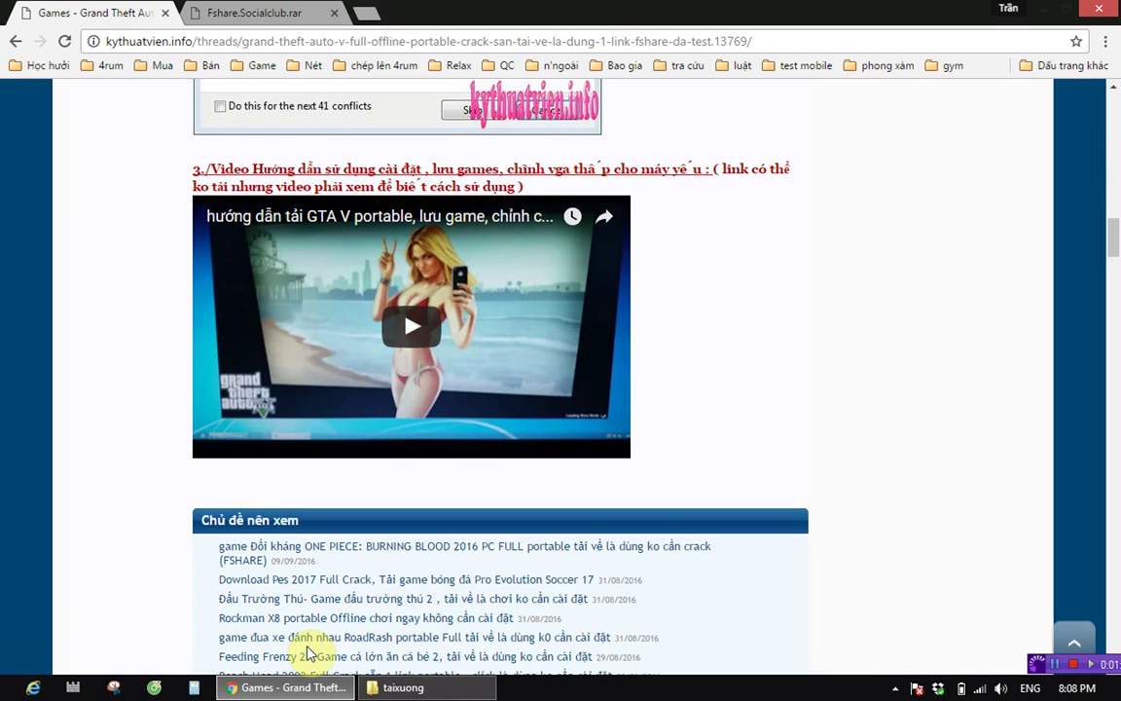
left_click(281, 689)
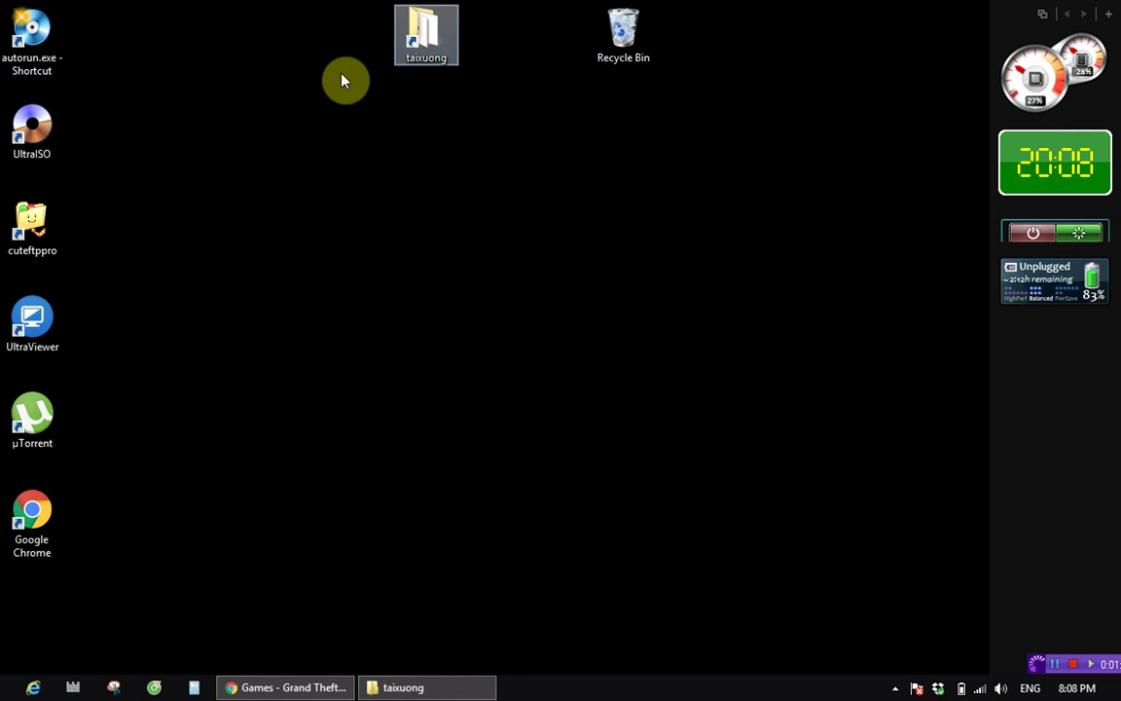
right_click(339, 196)
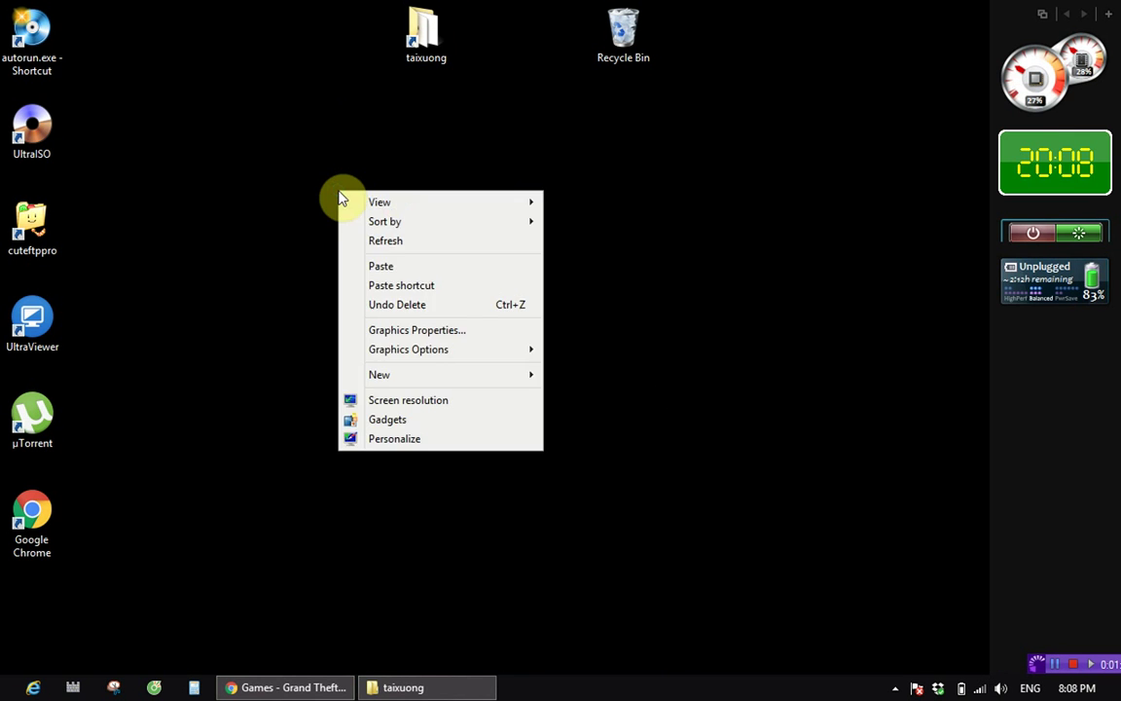
left_click(435, 243)
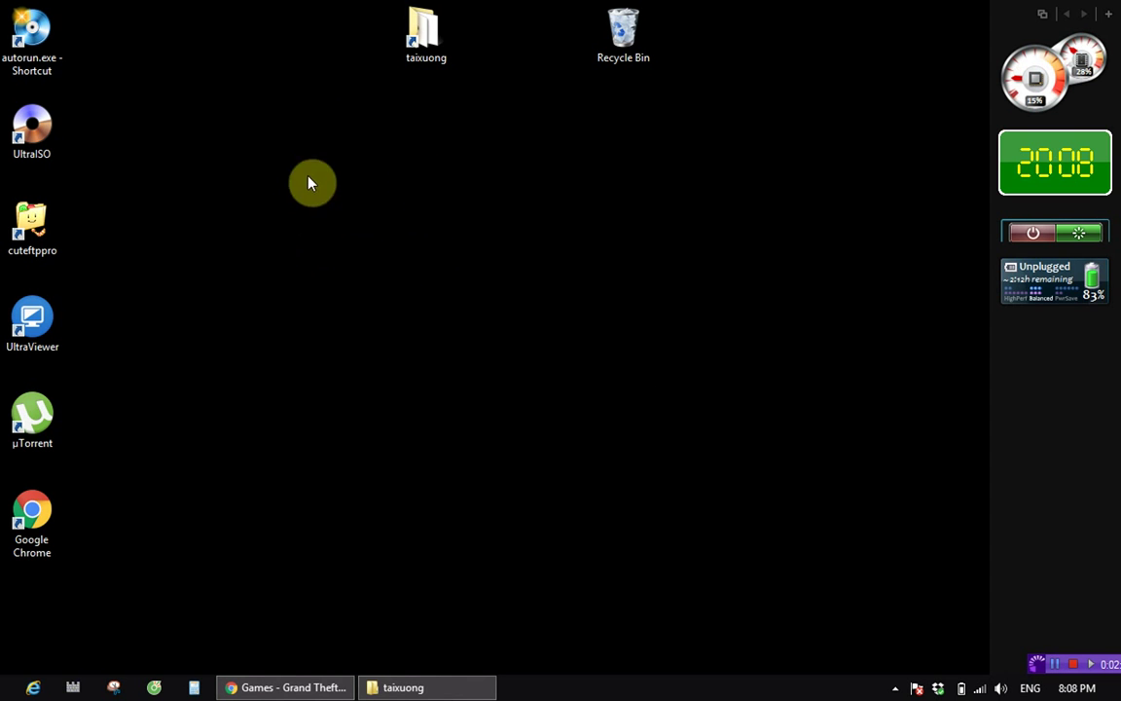
right_click(354, 211)
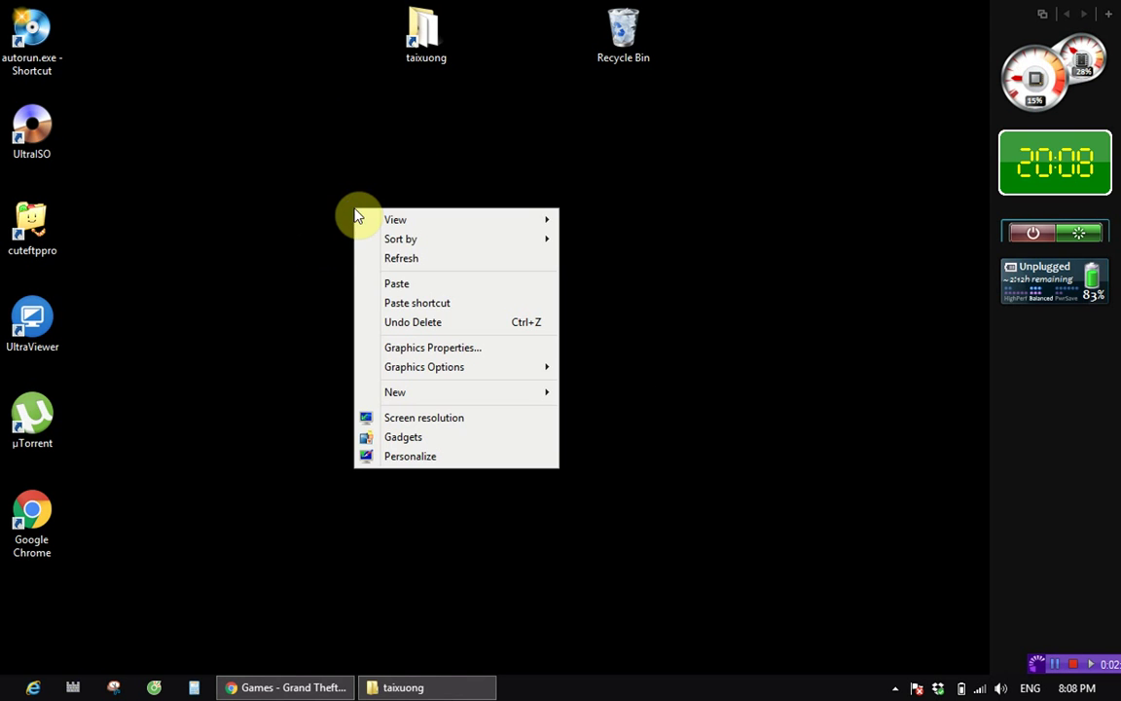
left_click(408, 261)
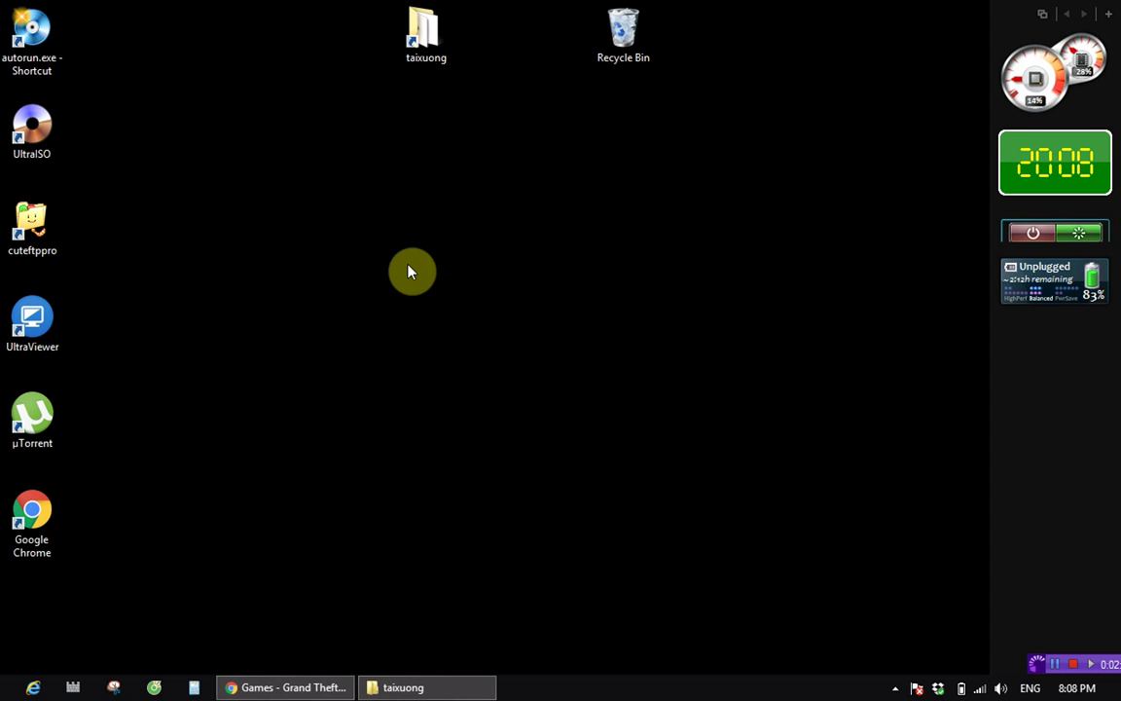
left_click(287, 687)
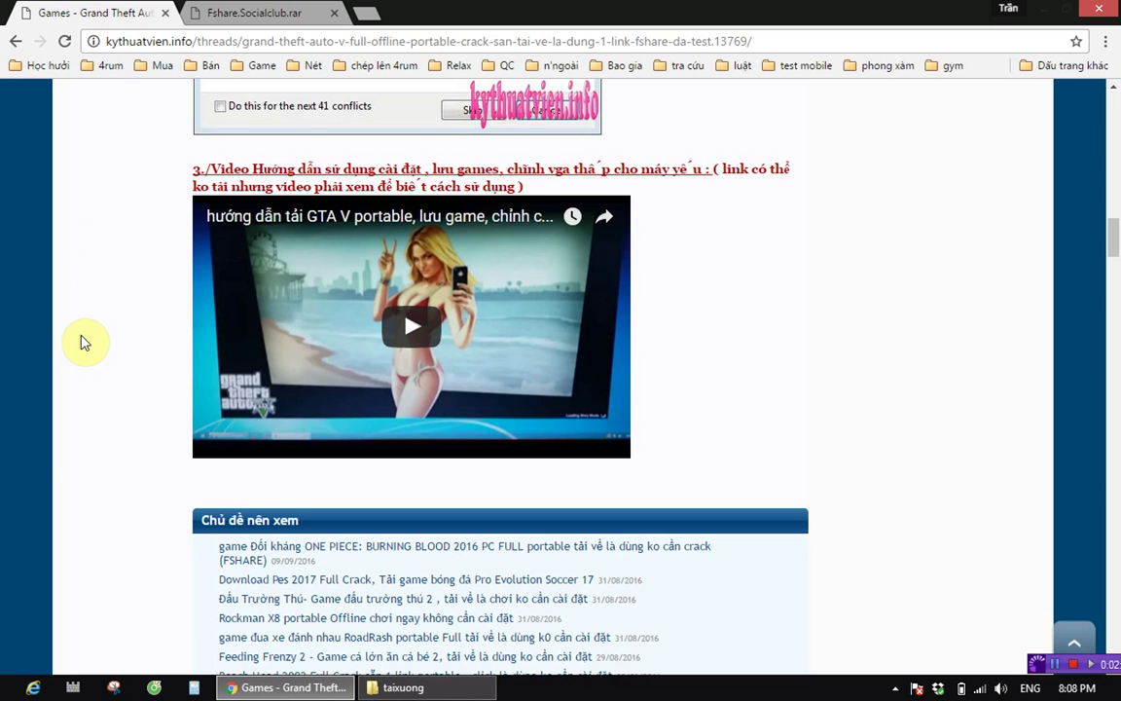
left_click(287, 687)
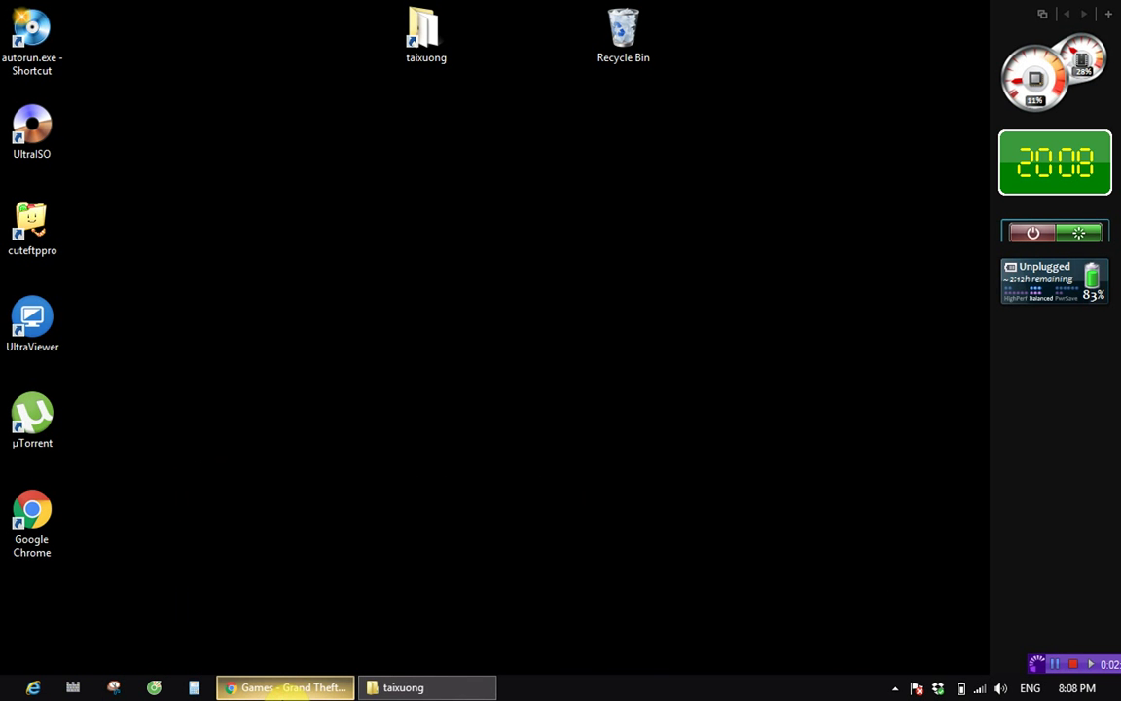
Show the Computer icon on the desktop through the desktop icon settings, and open the BOOTCAMP (C:) drive from it
right_click(258, 158)
left_click(215, 290)
right_click(215, 290)
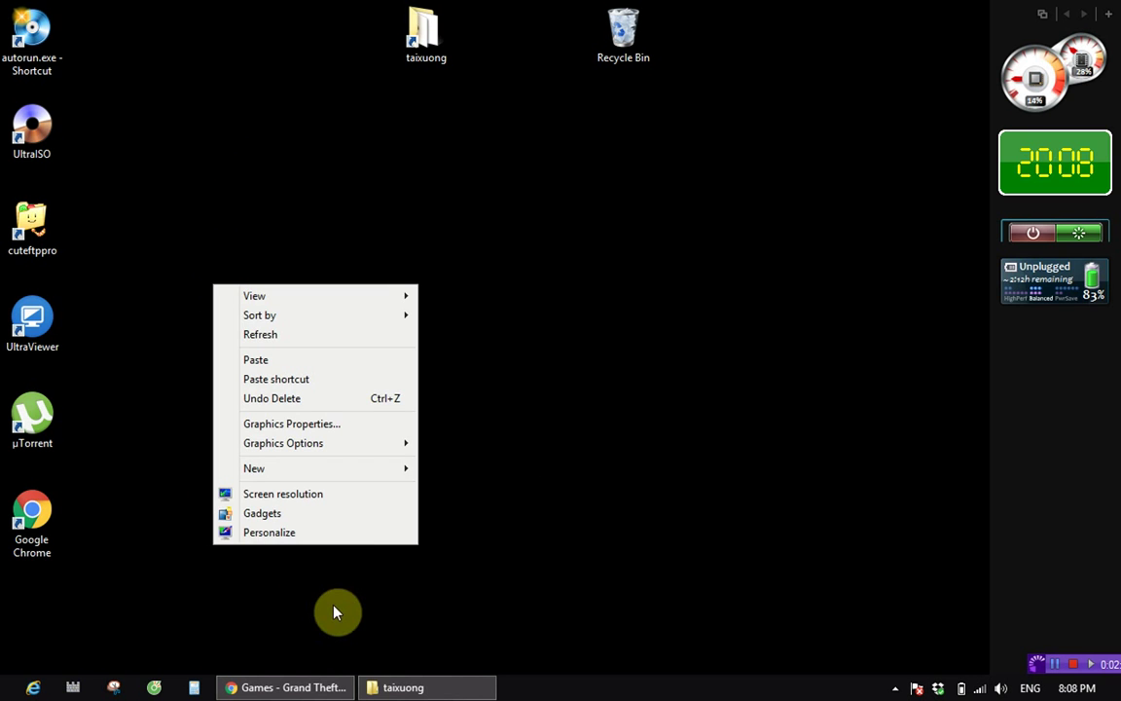
left_click(318, 532)
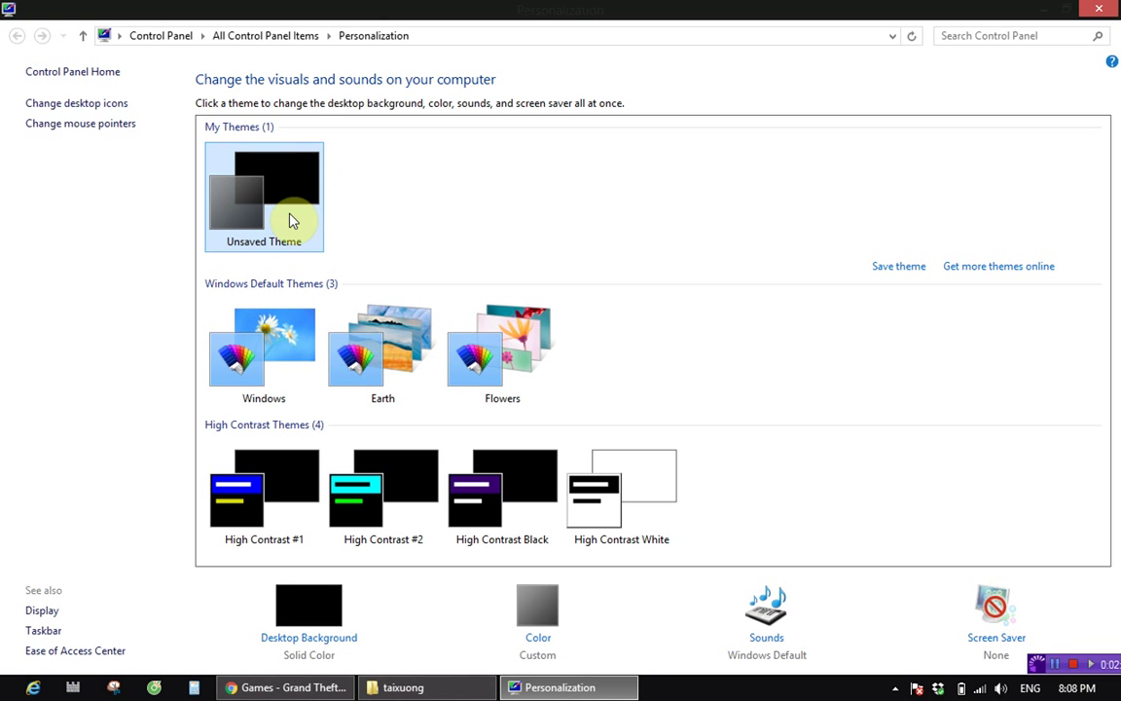
left_click(109, 105)
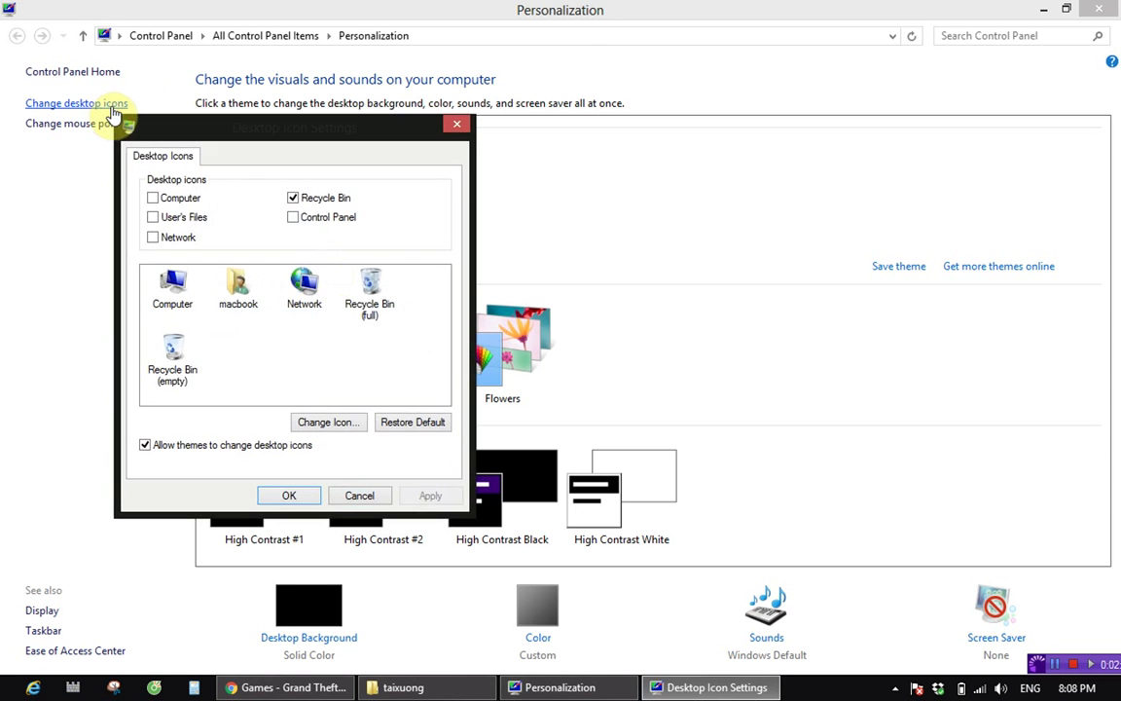
left_click(153, 197)
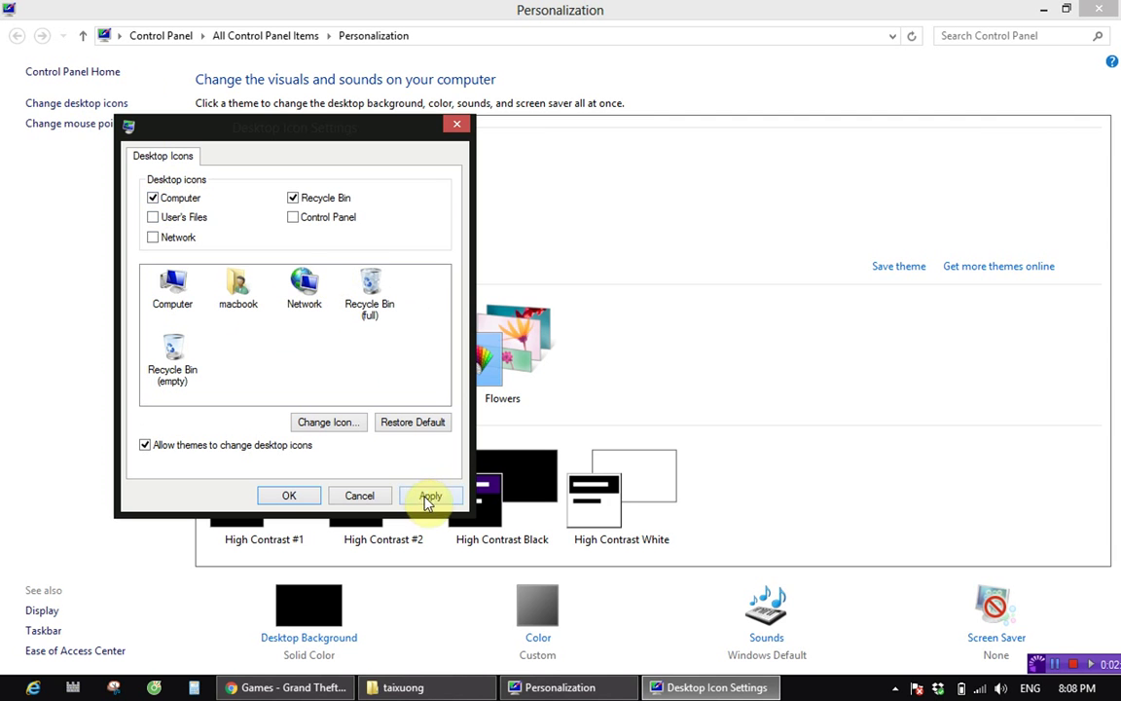
left_click(289, 496)
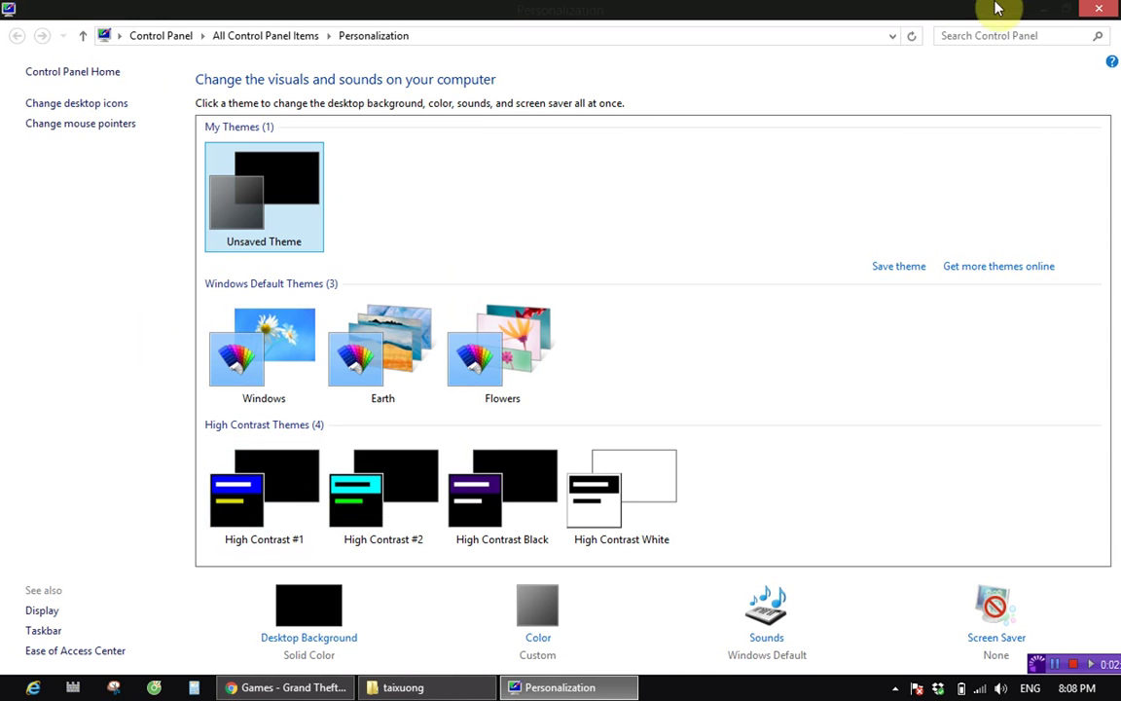
left_click(1096, 9)
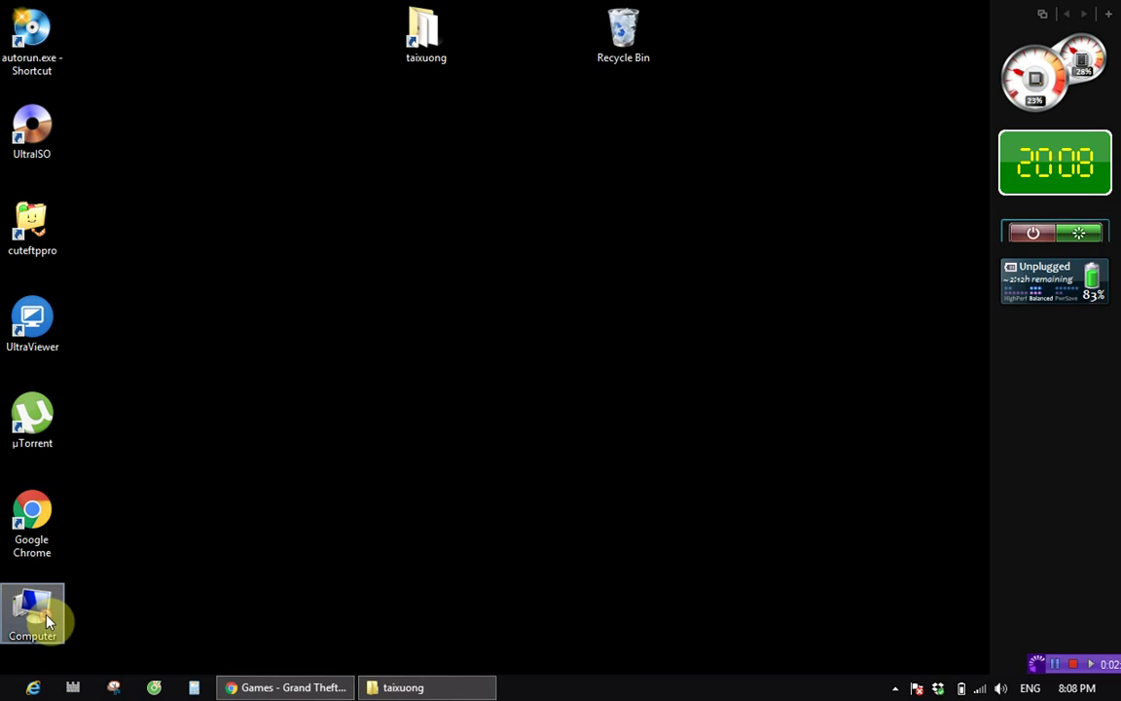
double_click(33, 611)
double_click(243, 207)
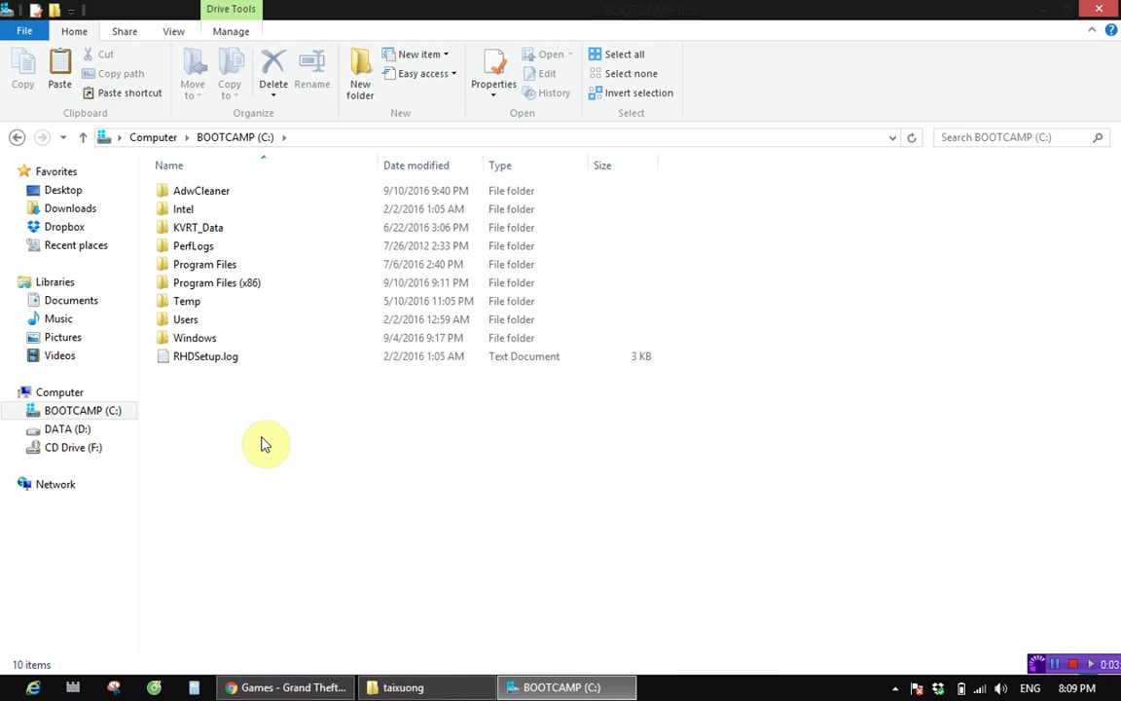
Launch WordPad with the Run command "write" and close the blank document again
key("super+r")
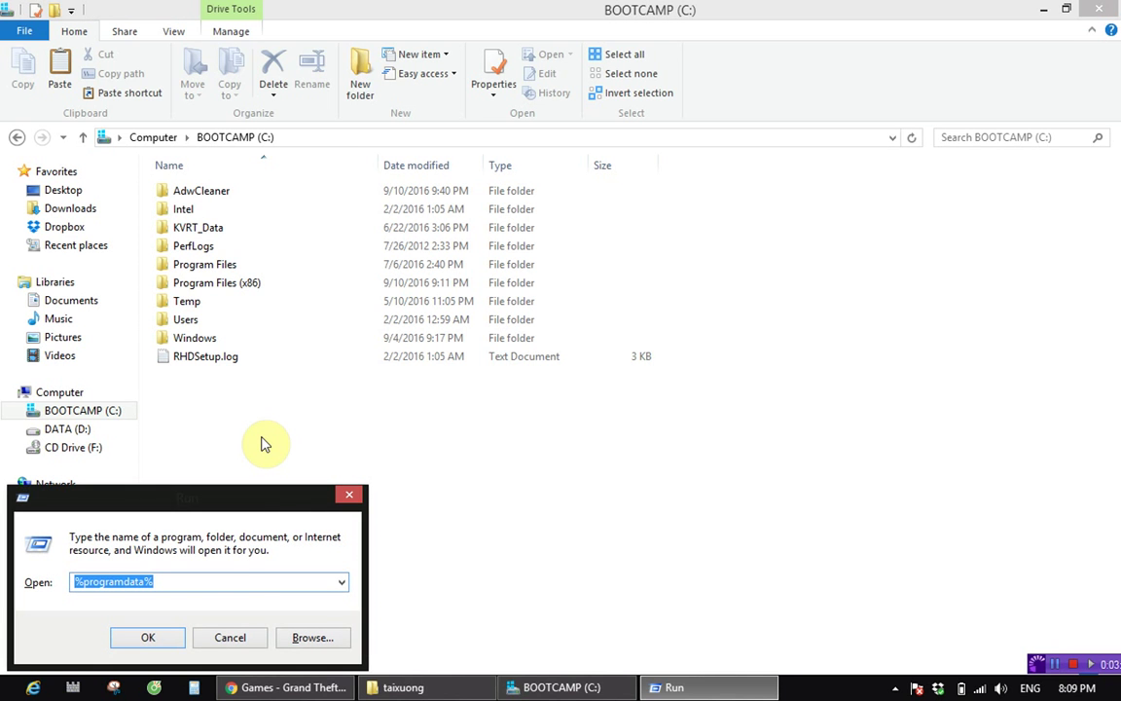
left_click(234, 582)
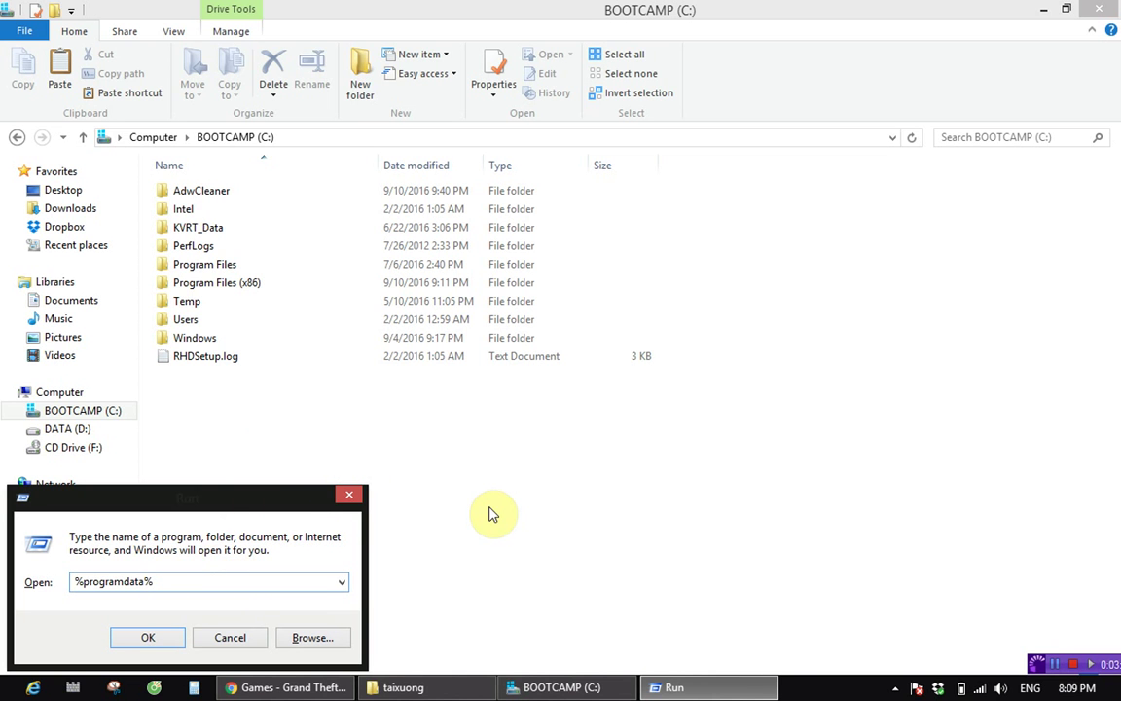
double_click(228, 589)
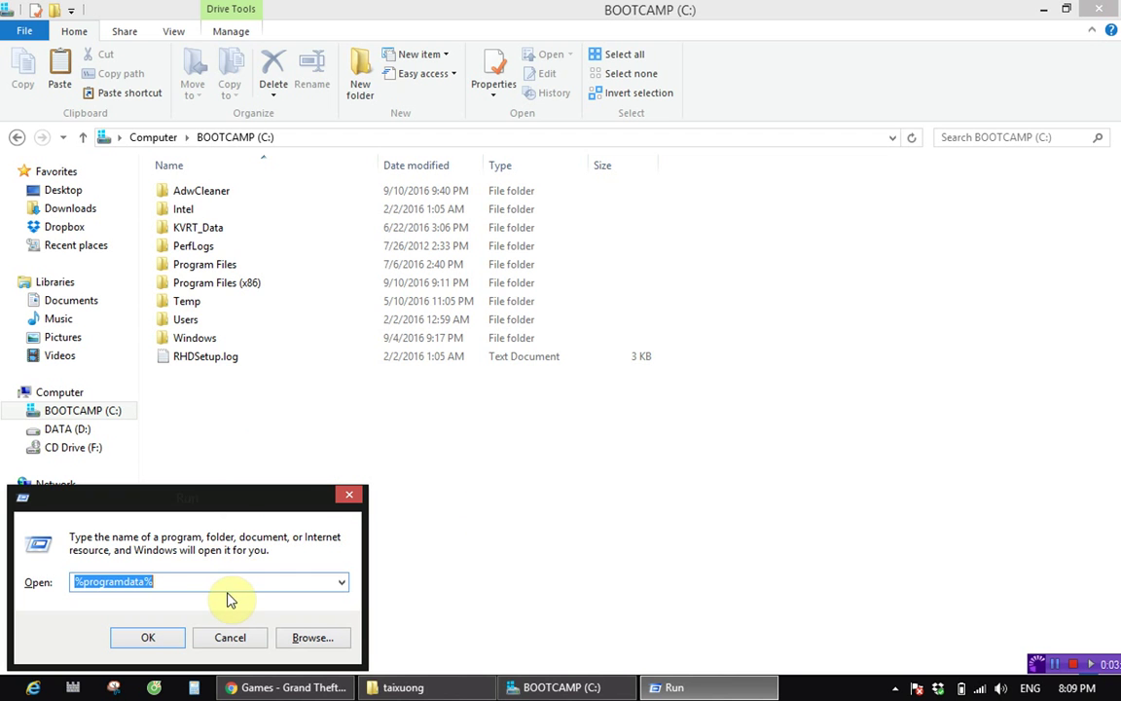
key("BackSpace")
type("wri")
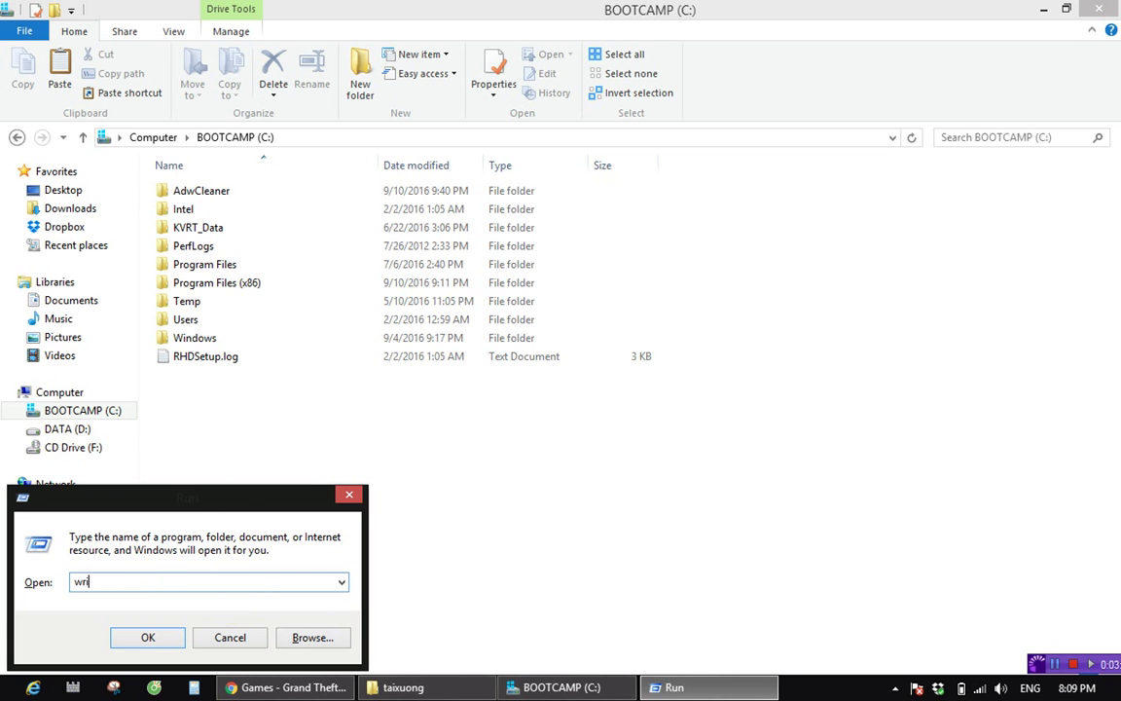
type("te")
key("Return")
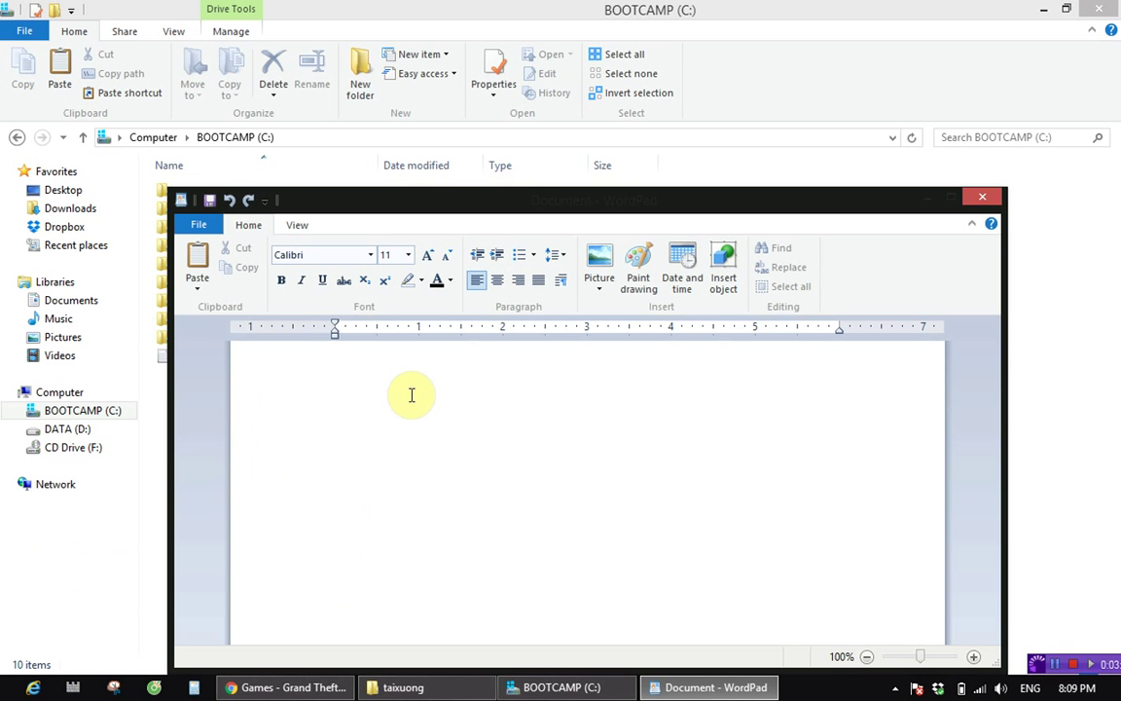
key("super")
key("super")
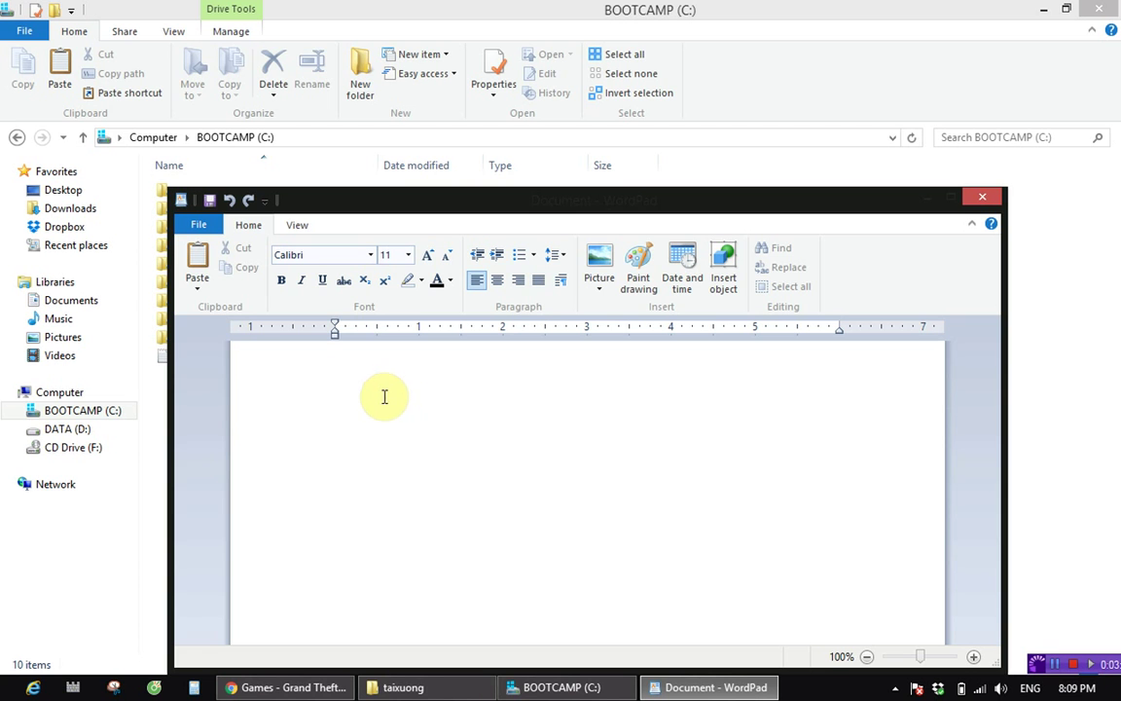
left_click(338, 361)
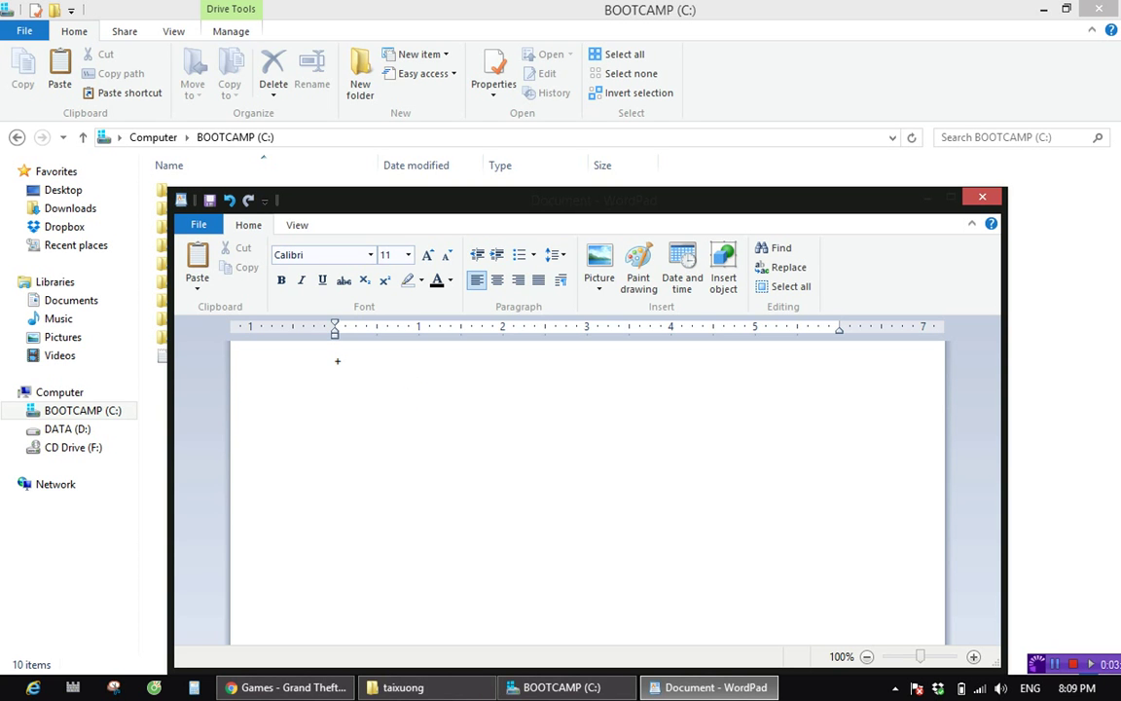
left_click(981, 196)
left_click(619, 439)
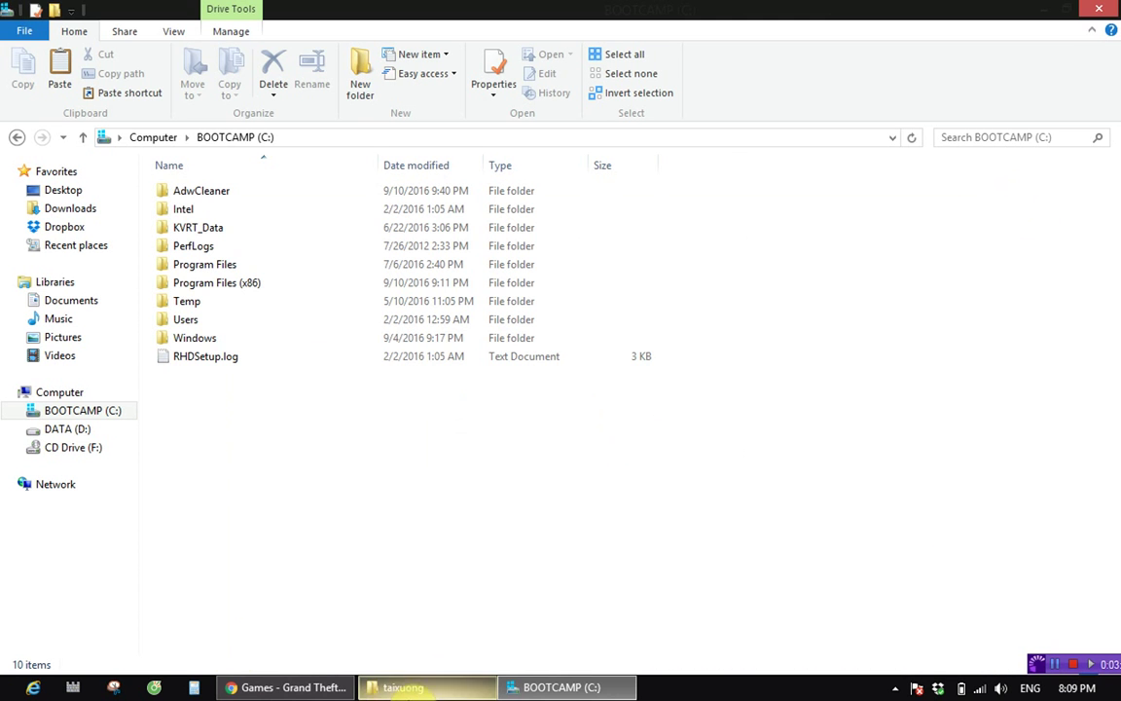
Switch to Chrome and search Google for "phim la cờ" in a new tab
left_click(226, 676)
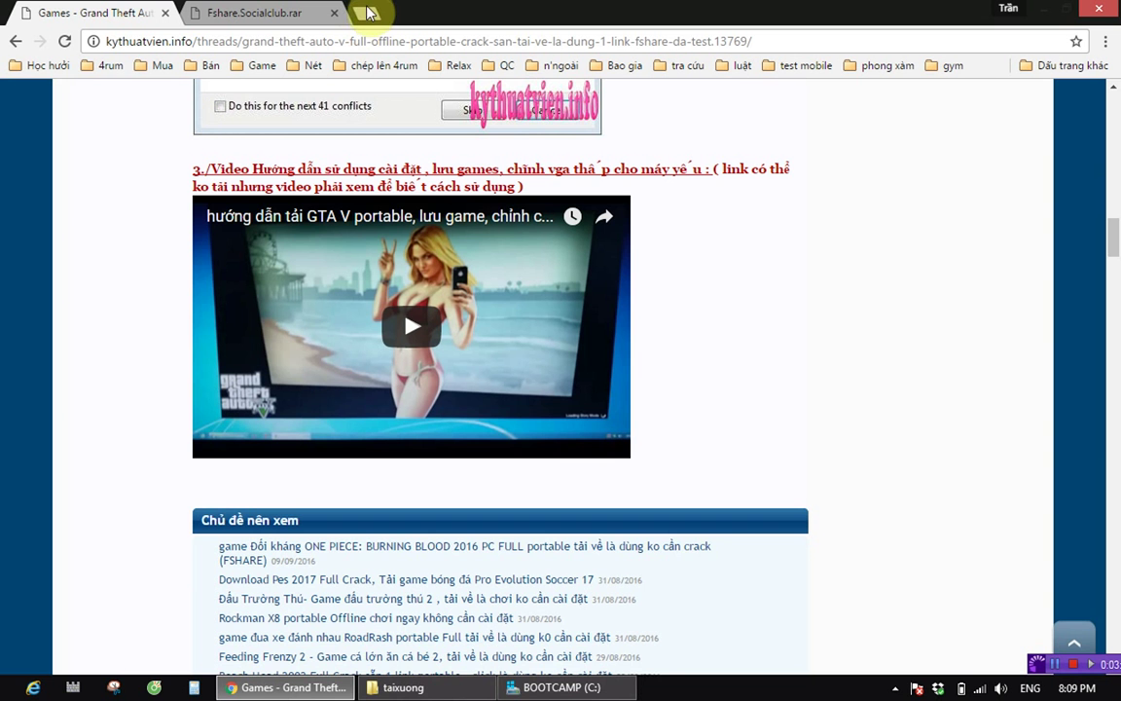
left_click(362, 11)
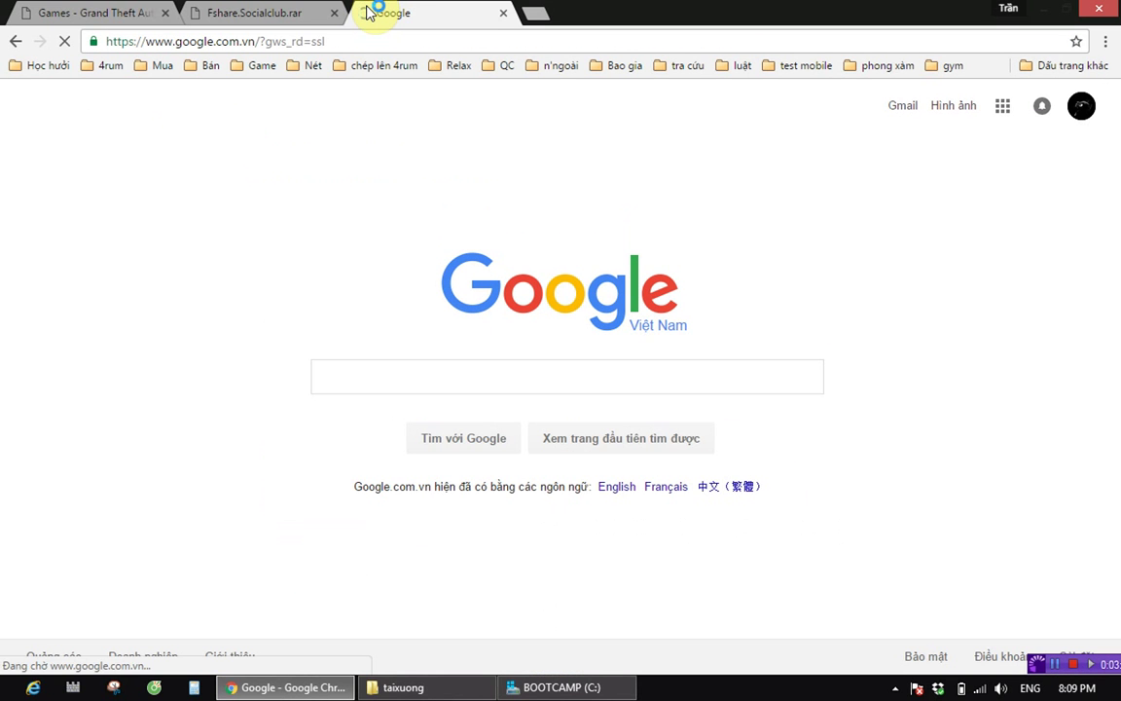
type("phim la cờ")
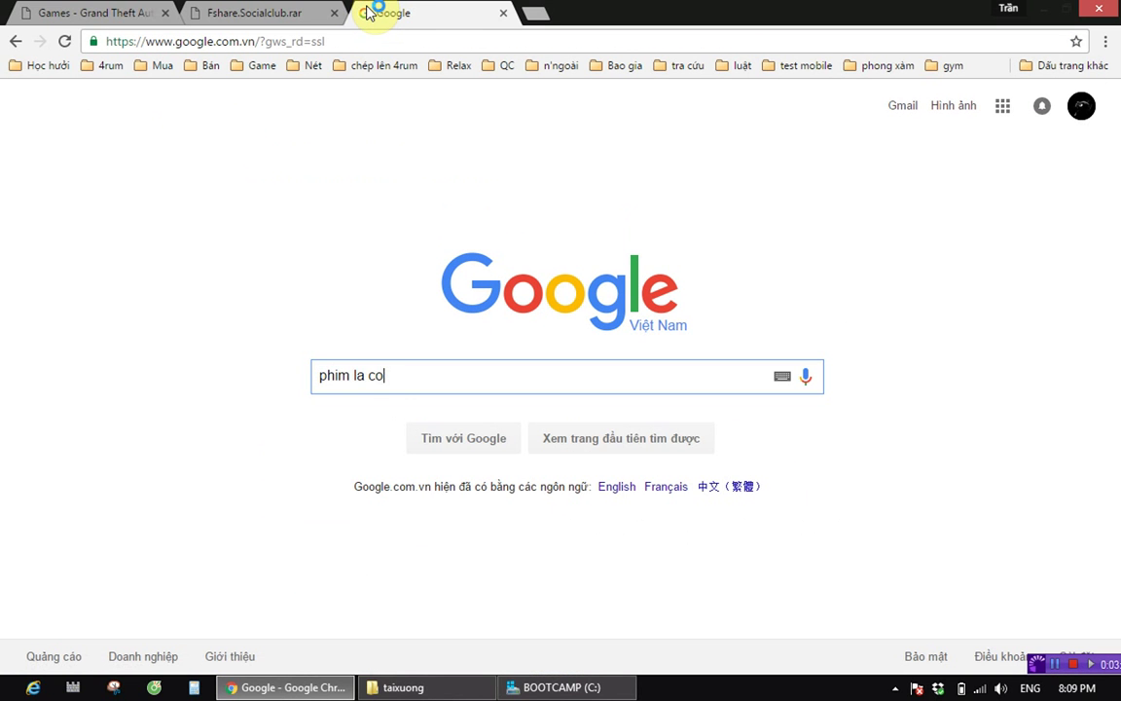
key("Return")
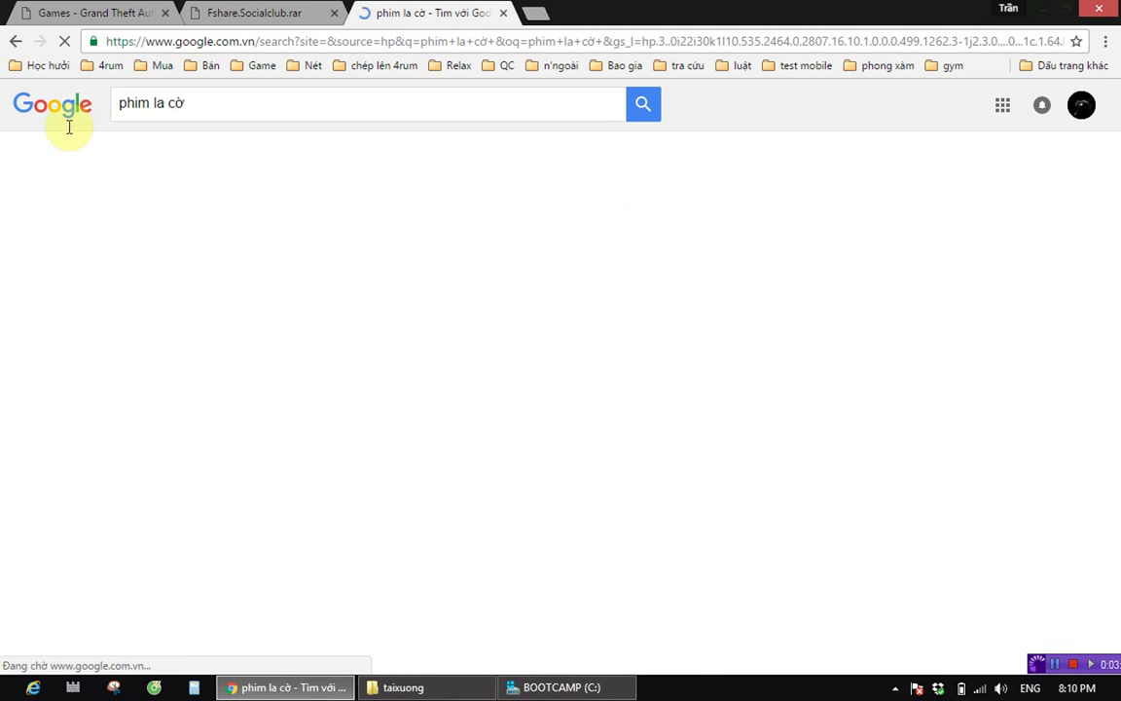
Refine the search to "phim la cờ window" and enlarge the image result of hands pointing out the Windows and R keys
left_click(227, 101)
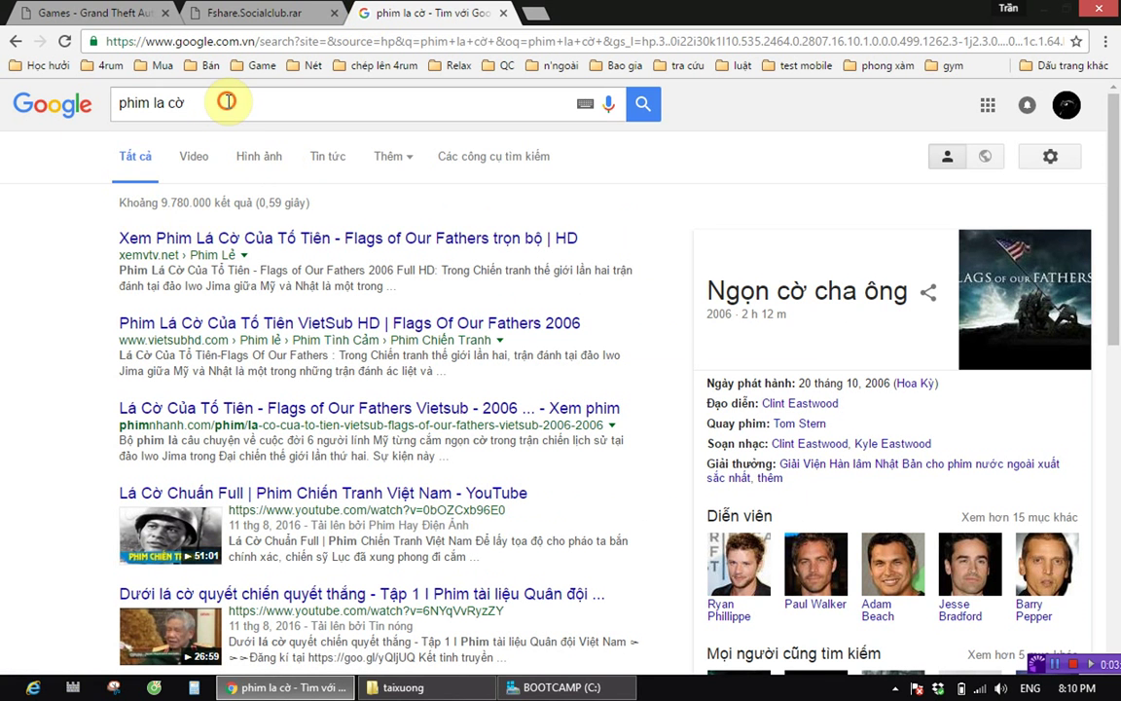
type("win")
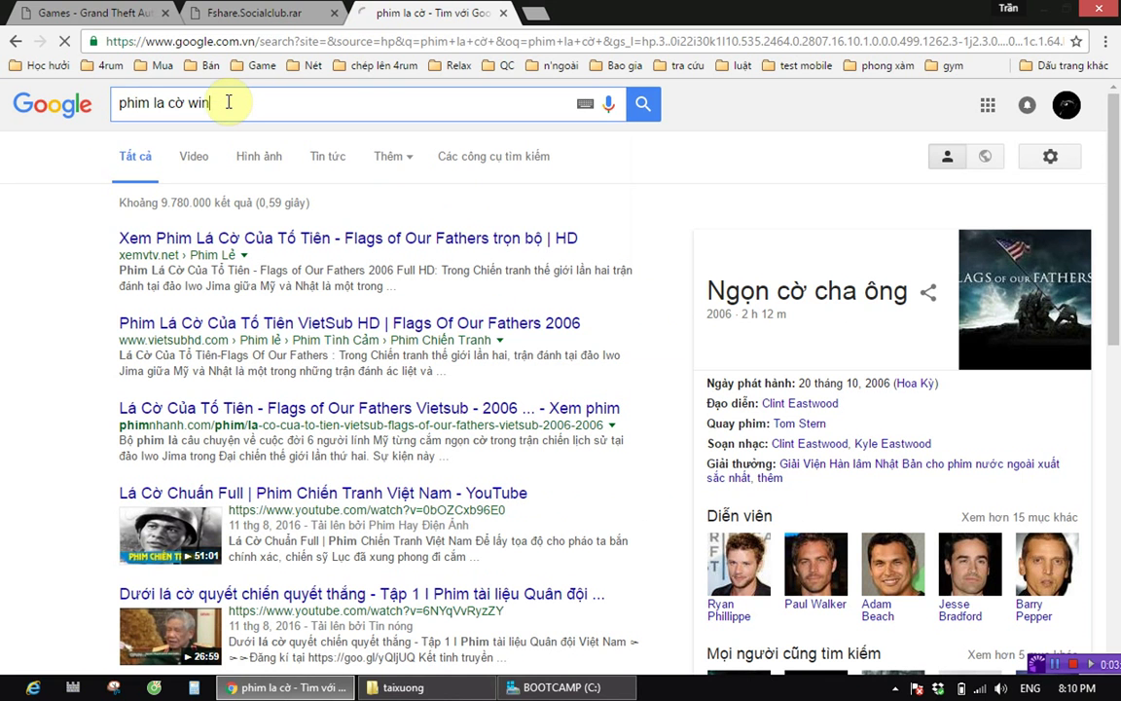
type("dow")
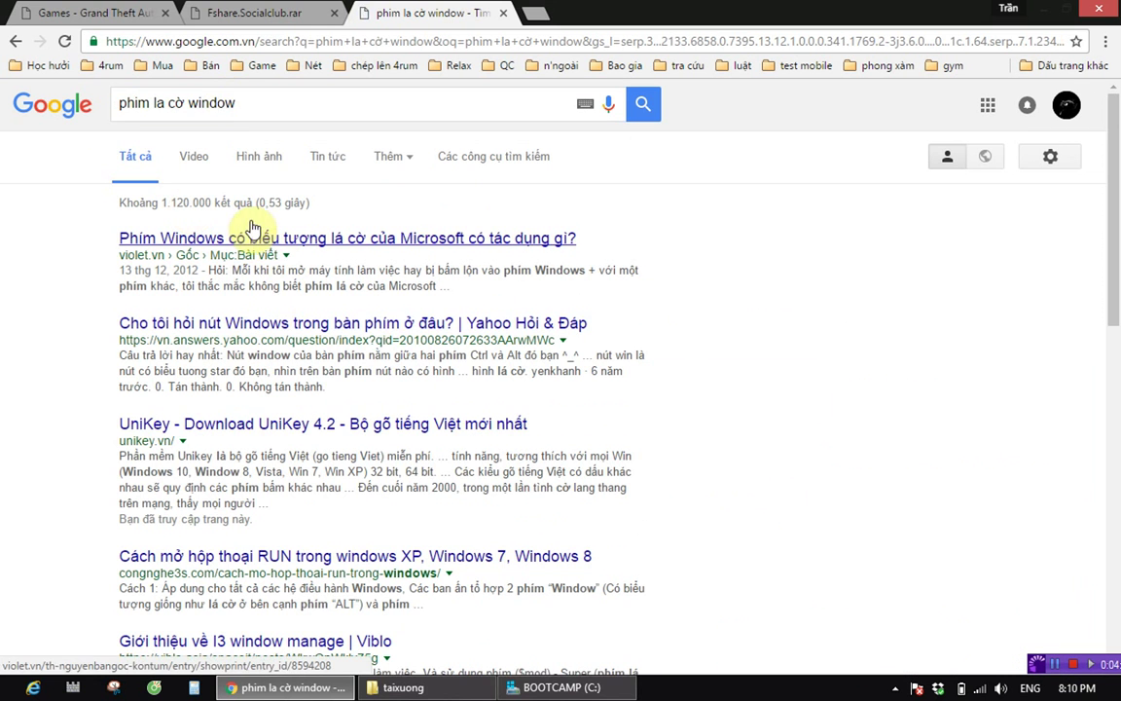
left_click(248, 160)
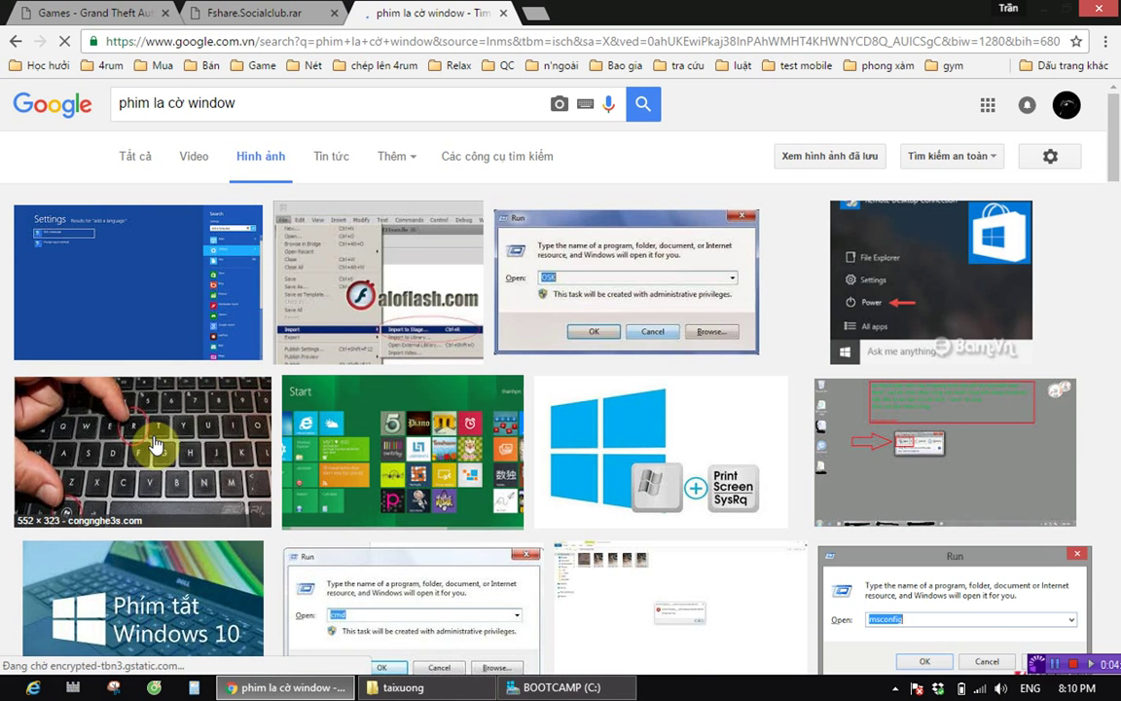
left_click(161, 445)
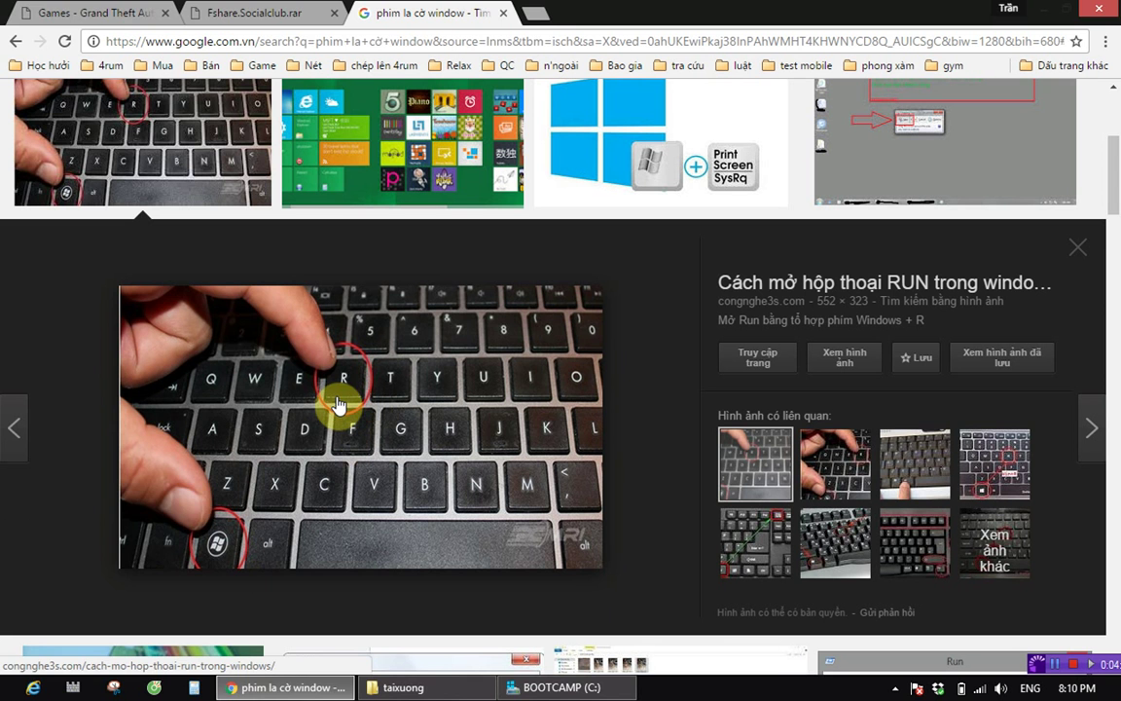
Open the ProgramData folder with the Run command "%programdata%" and close the separate BOOTCAMP (C:) window
key("super+r")
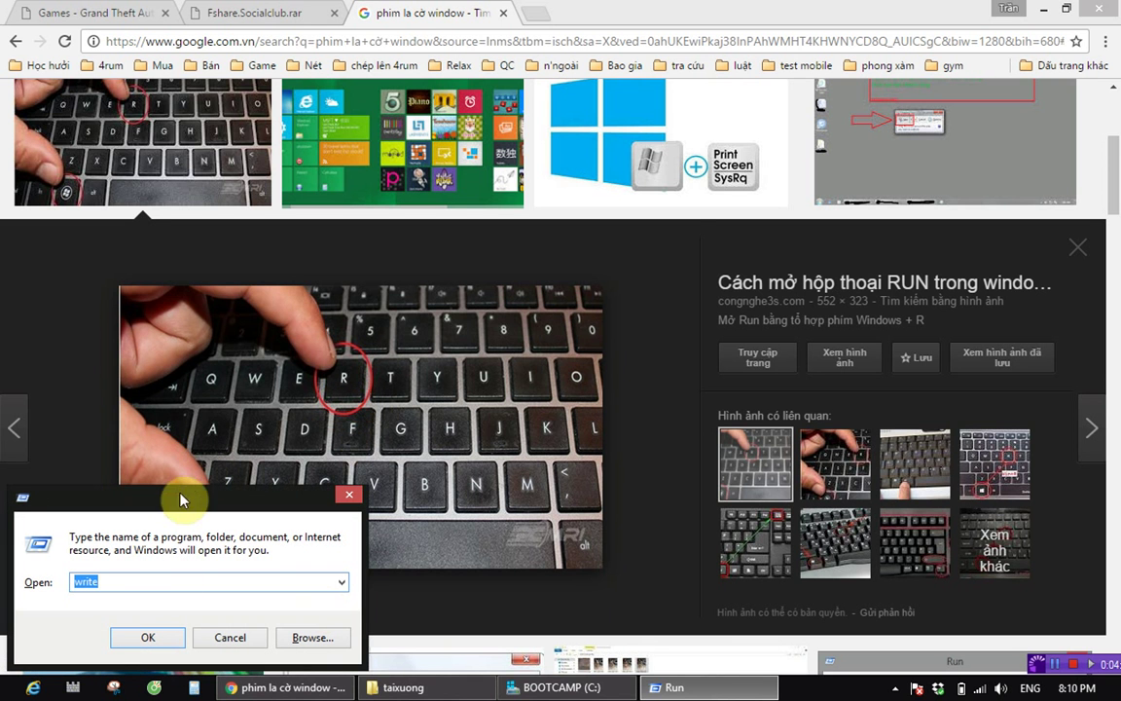
left_click(145, 584)
key("BackSpace")
key("BackSpace")
key("BackSpace")
key("BackSpace")
key("BackSpace")
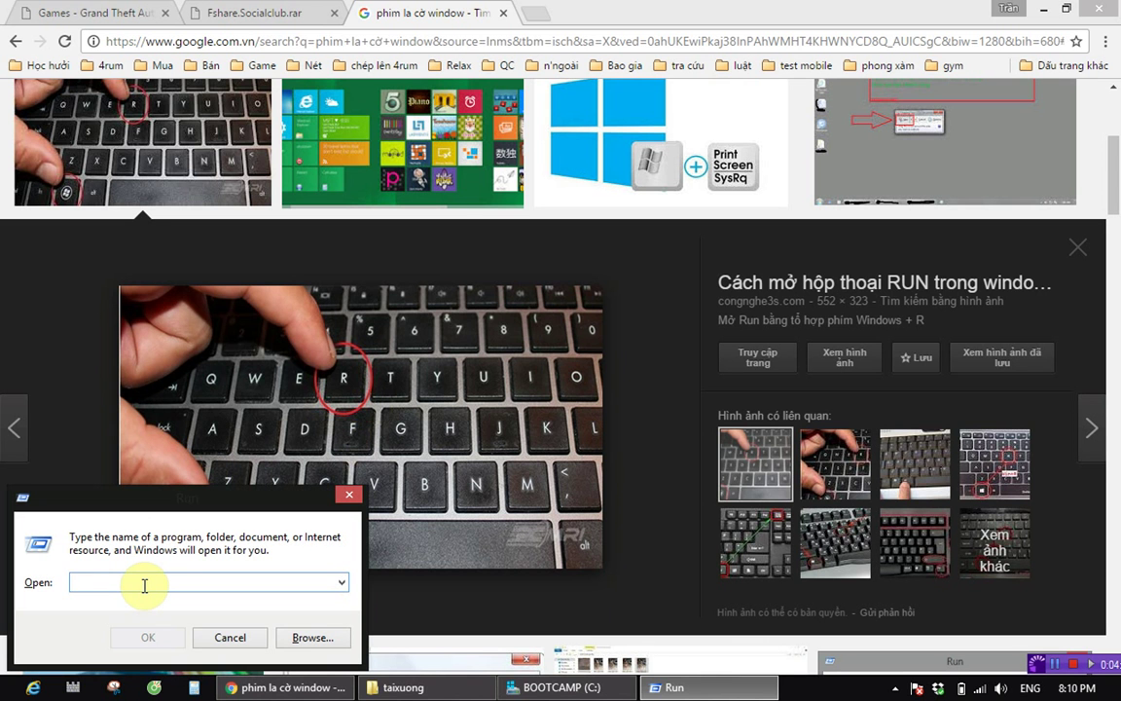
type("%")
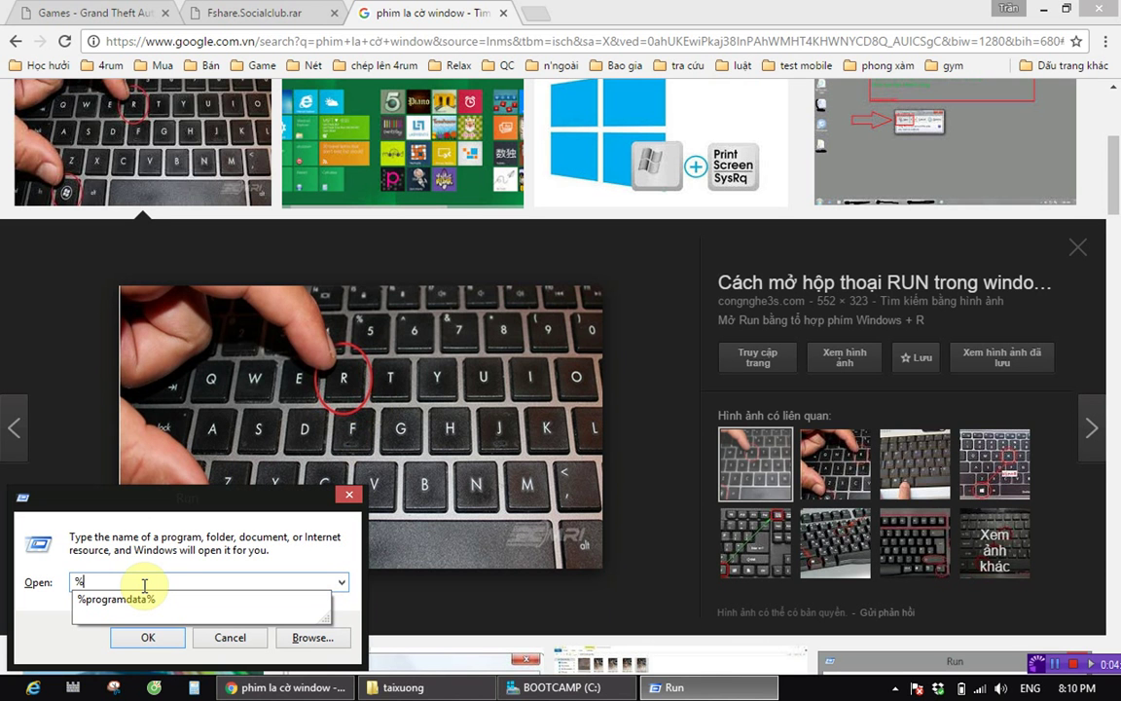
key("Down")
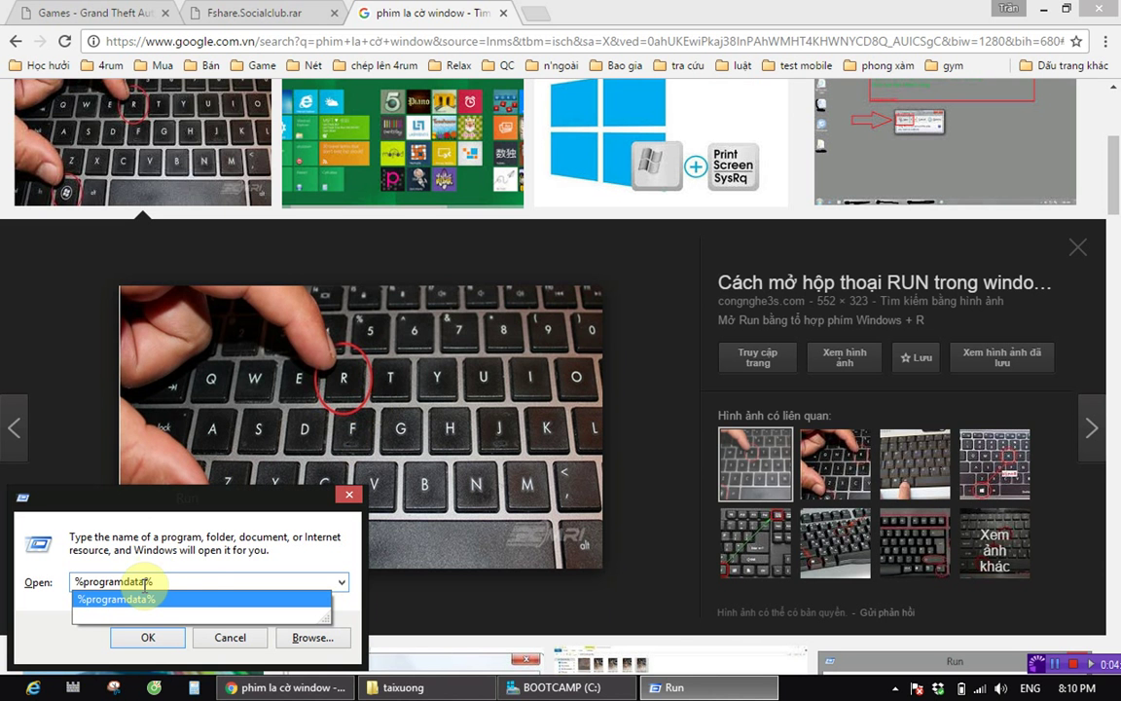
key("Return")
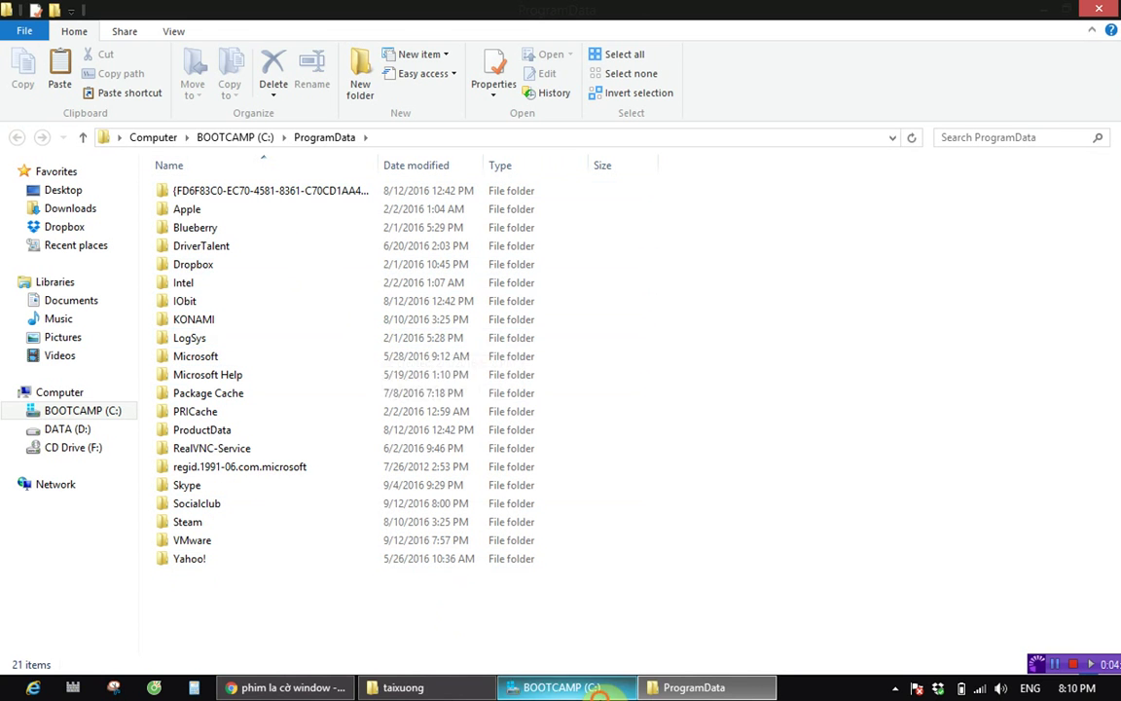
left_click(540, 687)
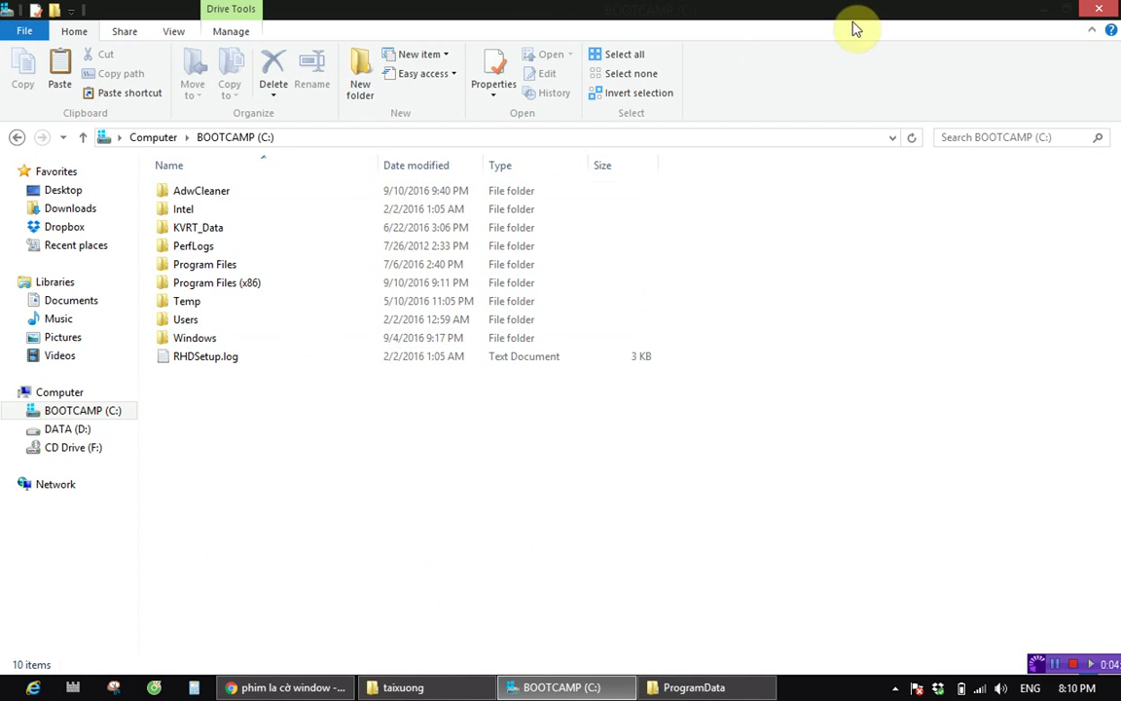
left_click(1099, 9)
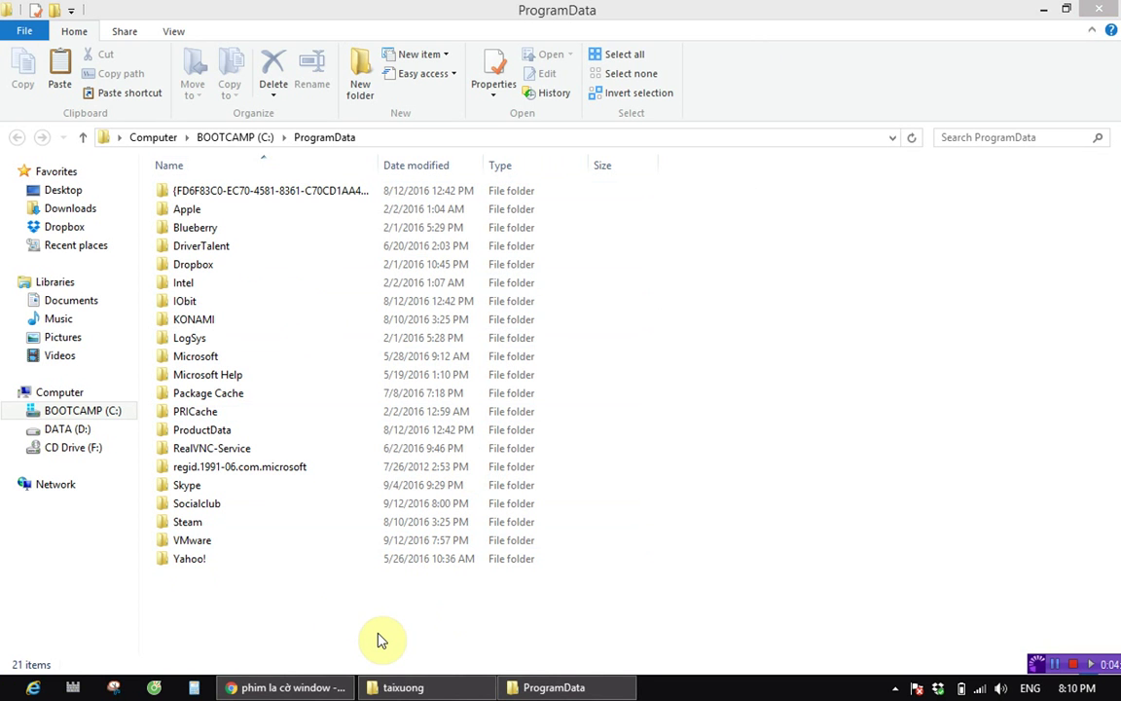
Copy the Socialclub folder in ProgramData to the clipboard and close the ProgramData window
left_click(229, 503)
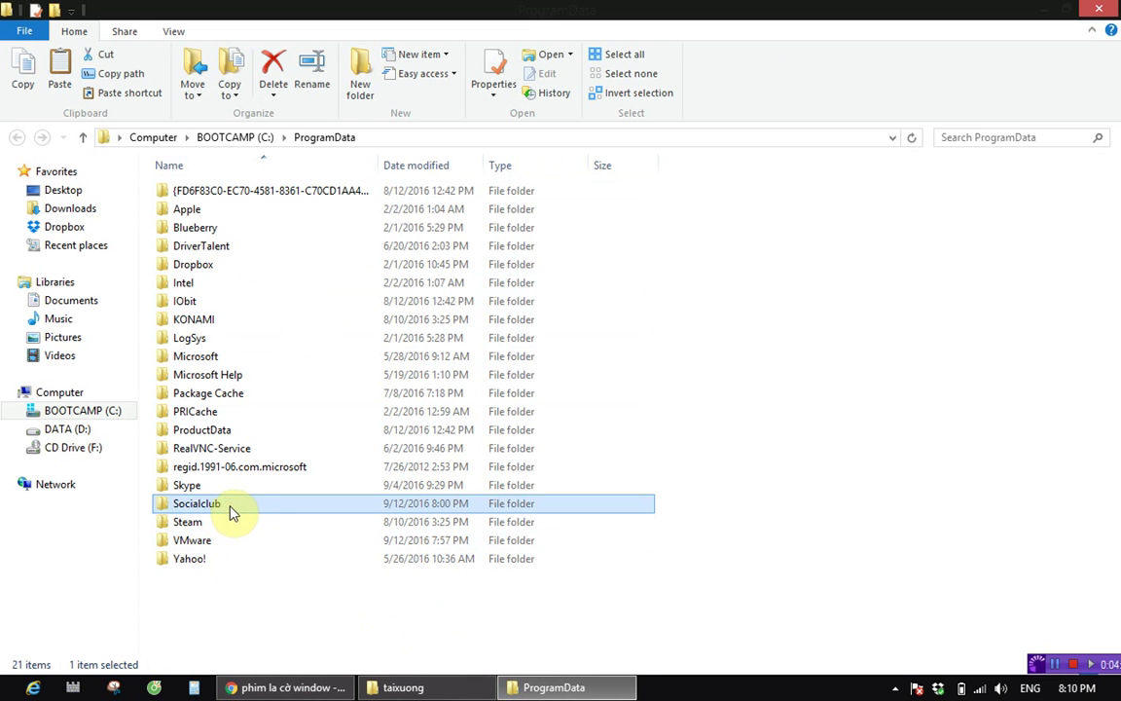
right_click(231, 507)
left_click(303, 382)
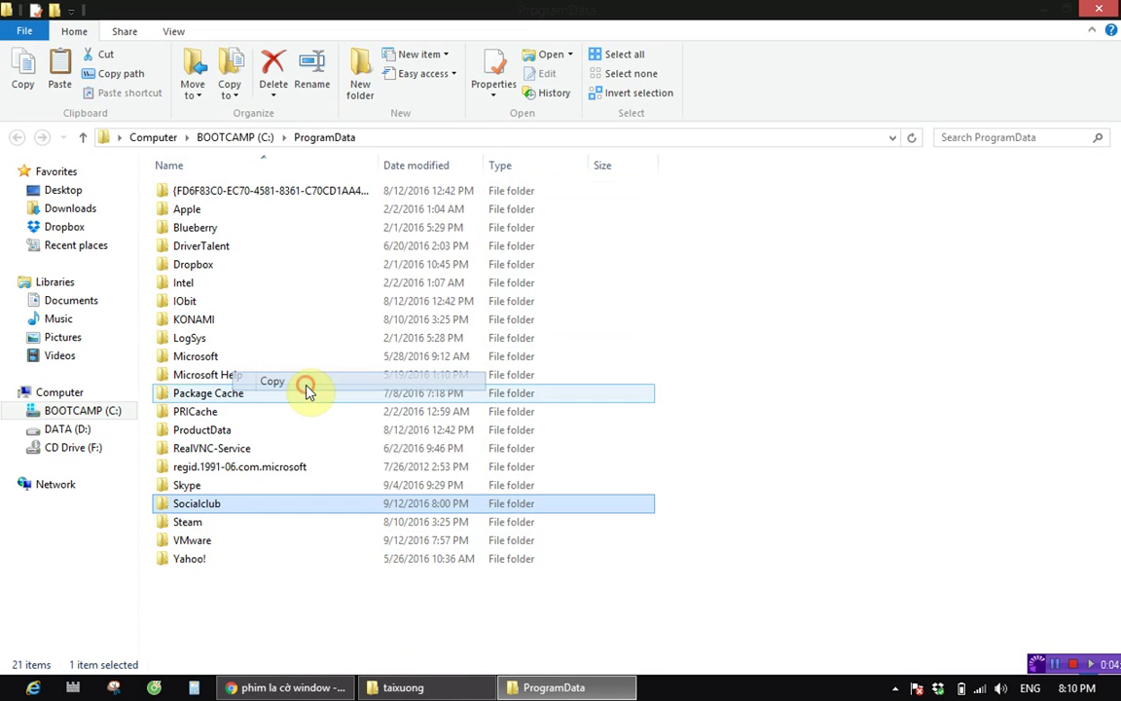
right_click(224, 505)
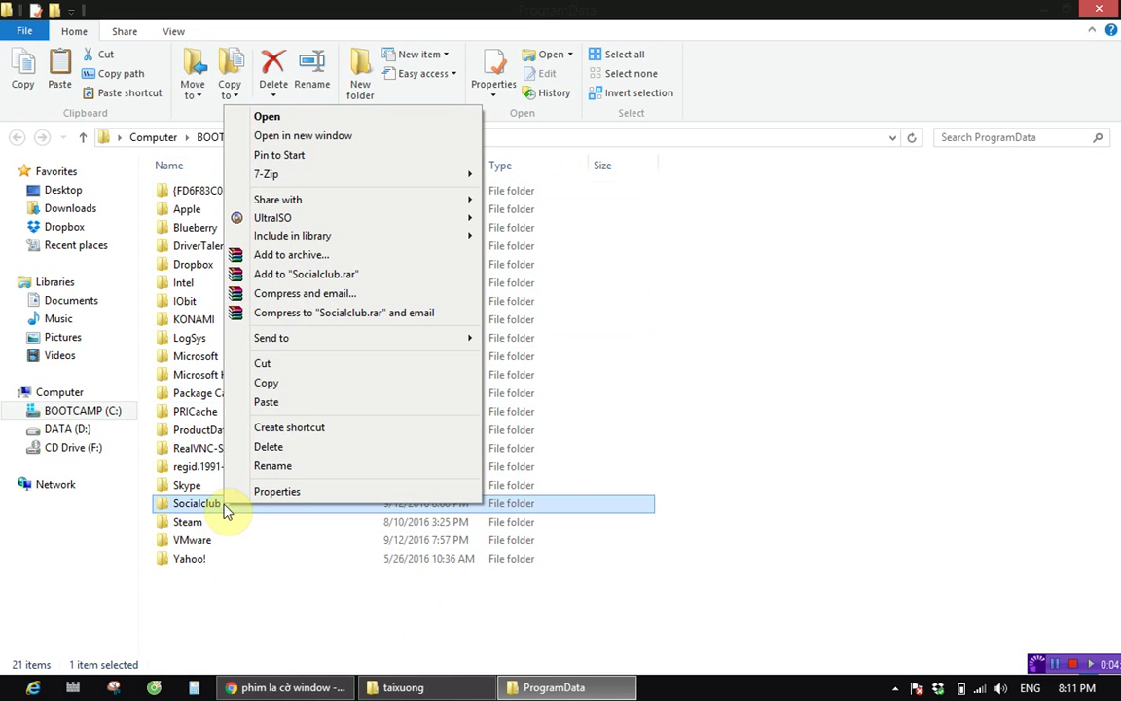
left_click(285, 383)
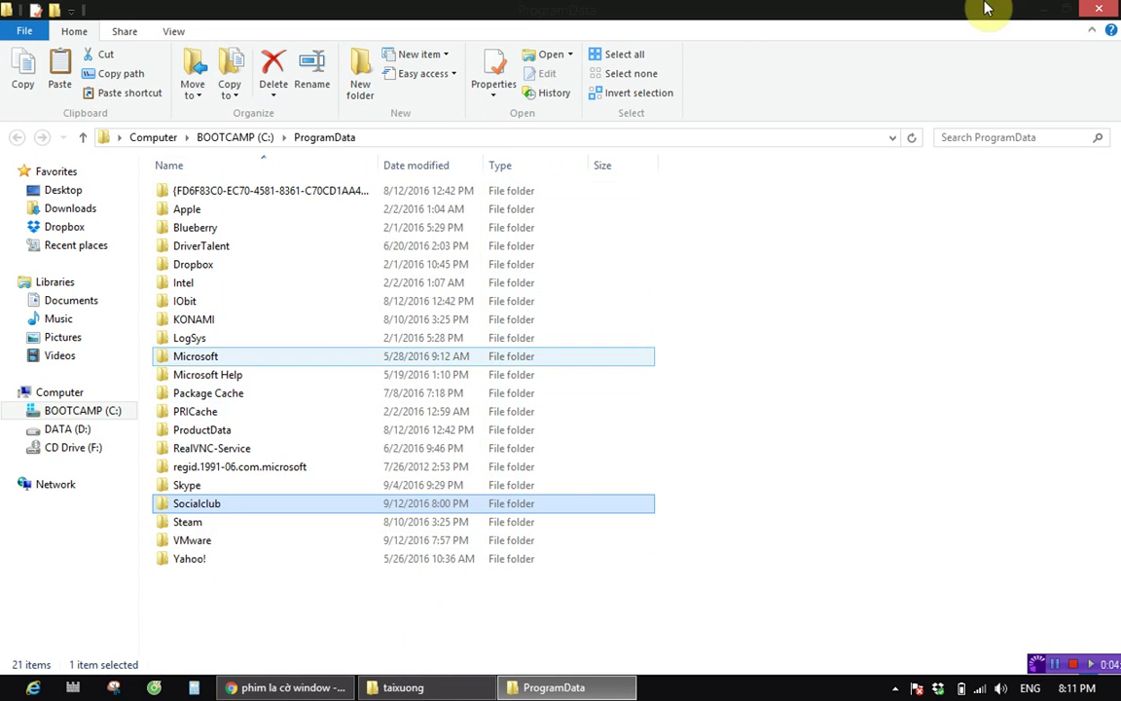
left_click(1104, 12)
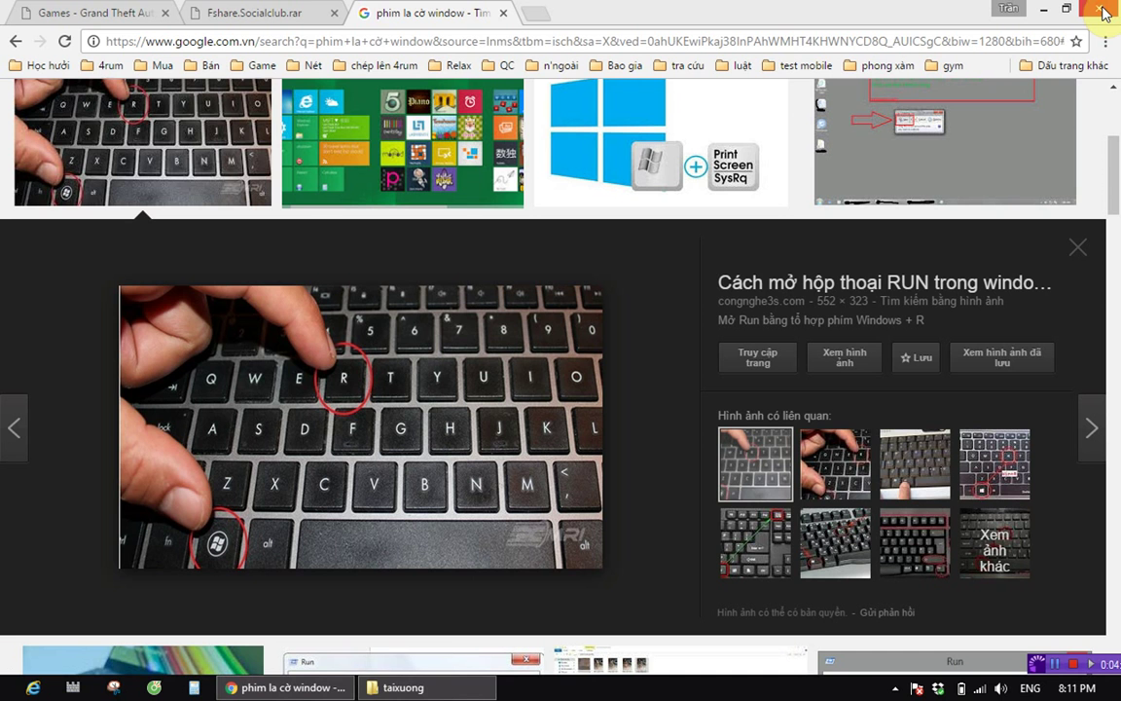
Minimize the browser and paste the copied Socialclub folder into the root of the DATA (D:) drive
left_click(1047, 12)
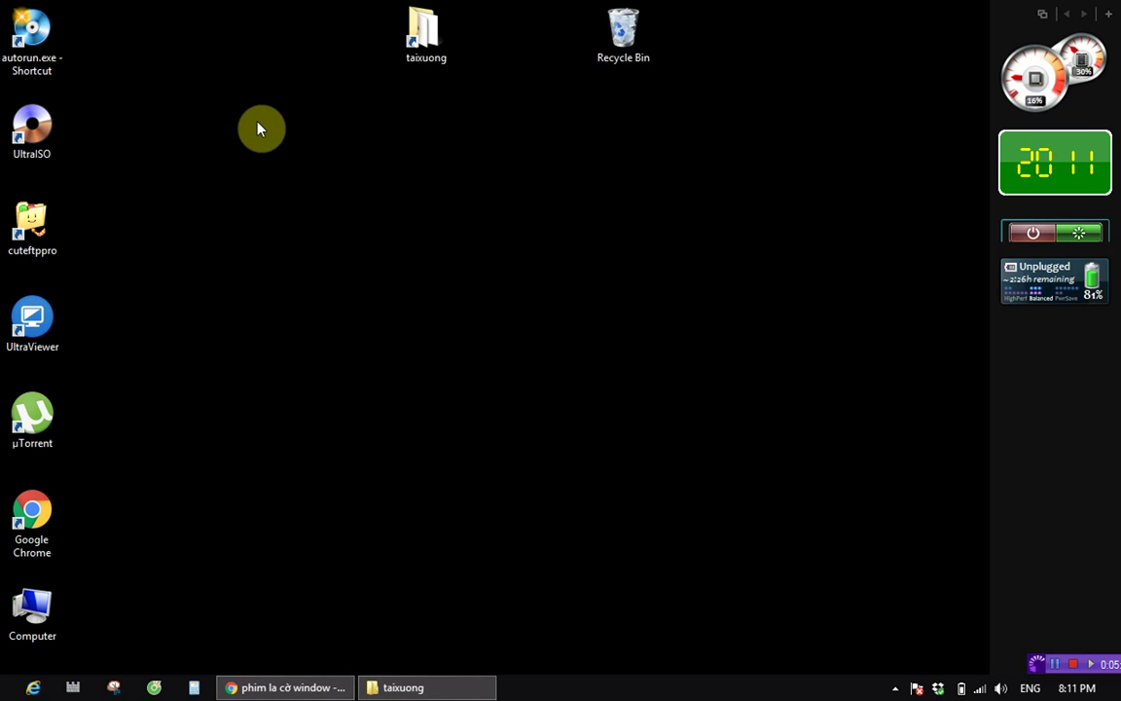
key("super+e")
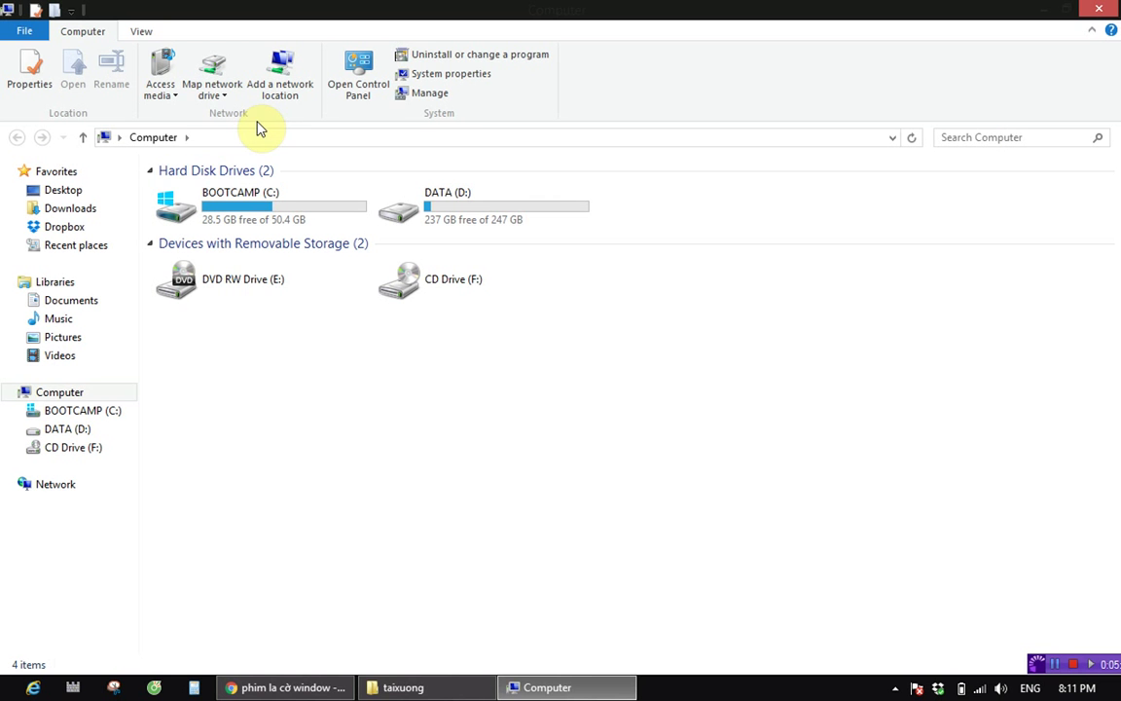
double_click(461, 211)
right_click(262, 352)
left_click(301, 465)
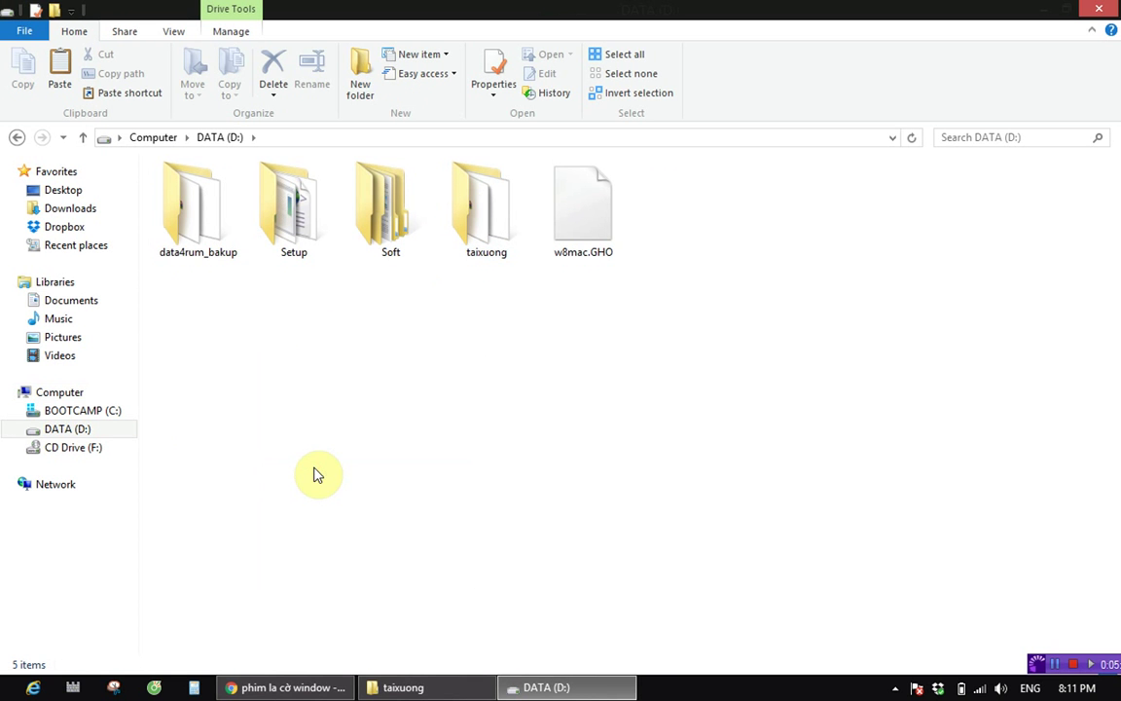
Check the size of the Socialclub folder on DATA (D:) in its properties, and close the drive window
mouse_move(696, 230)
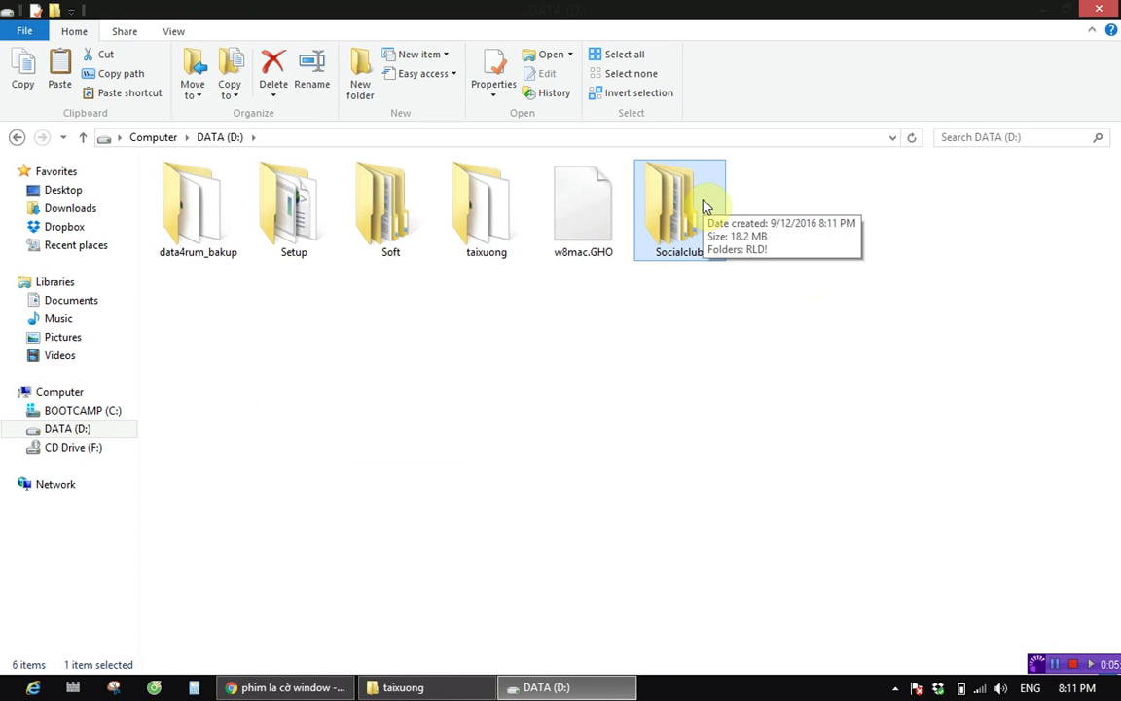
left_click(679, 220)
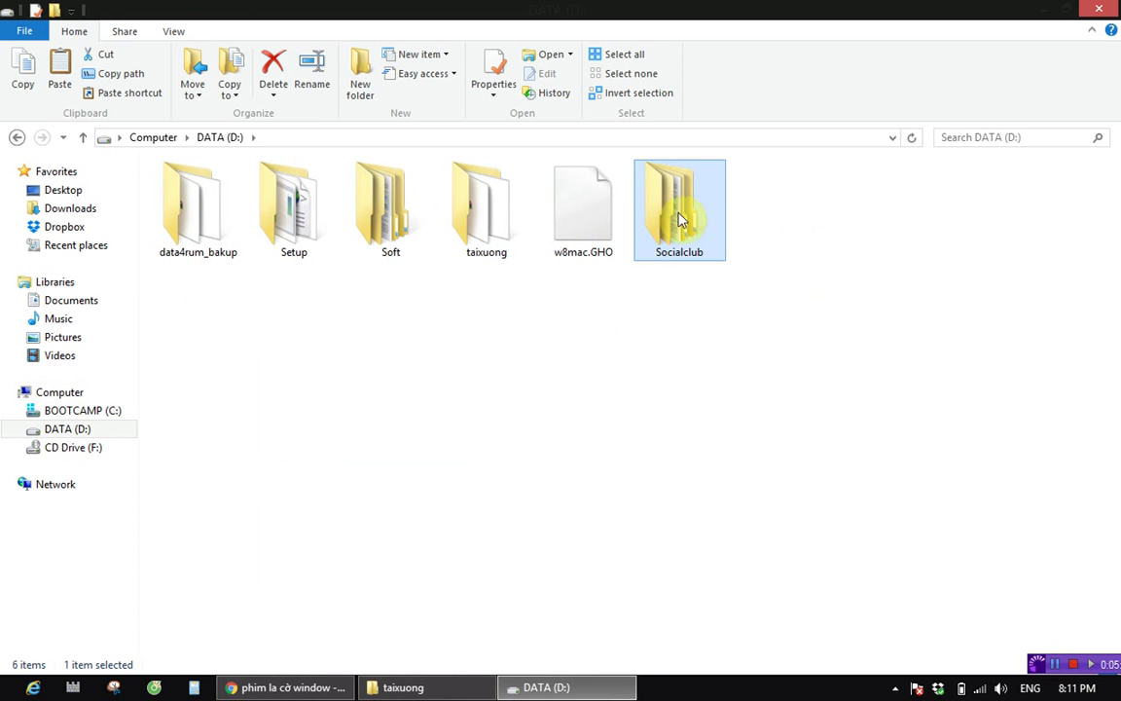
right_click(672, 222)
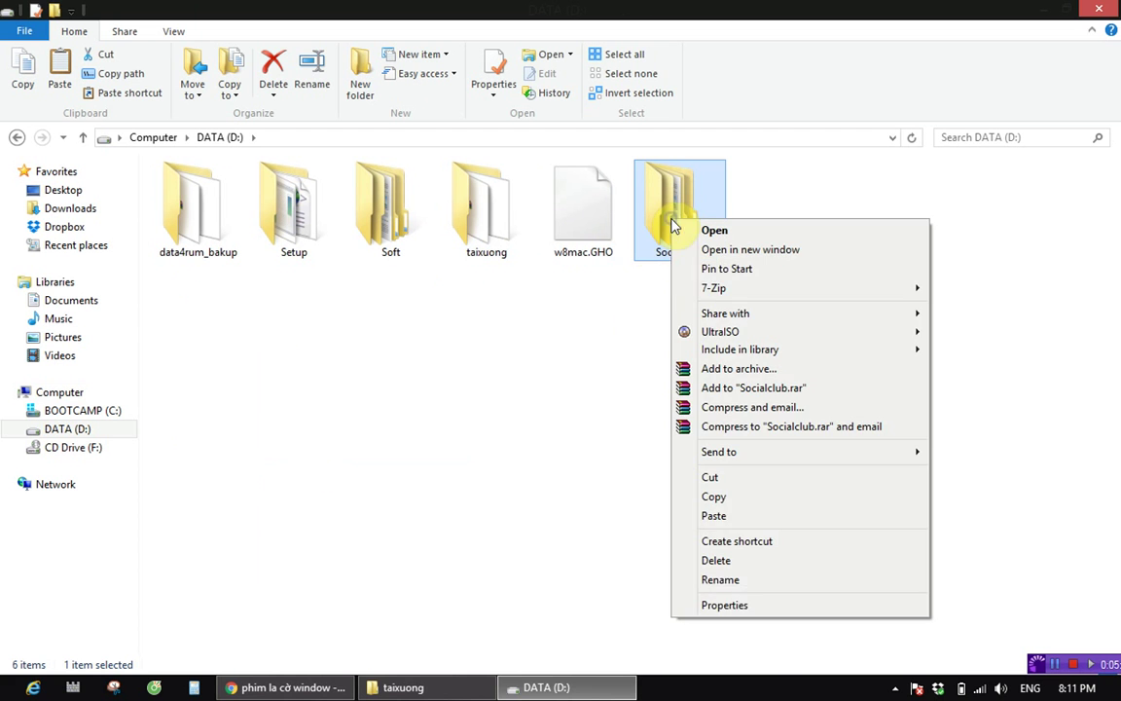
left_click(731, 606)
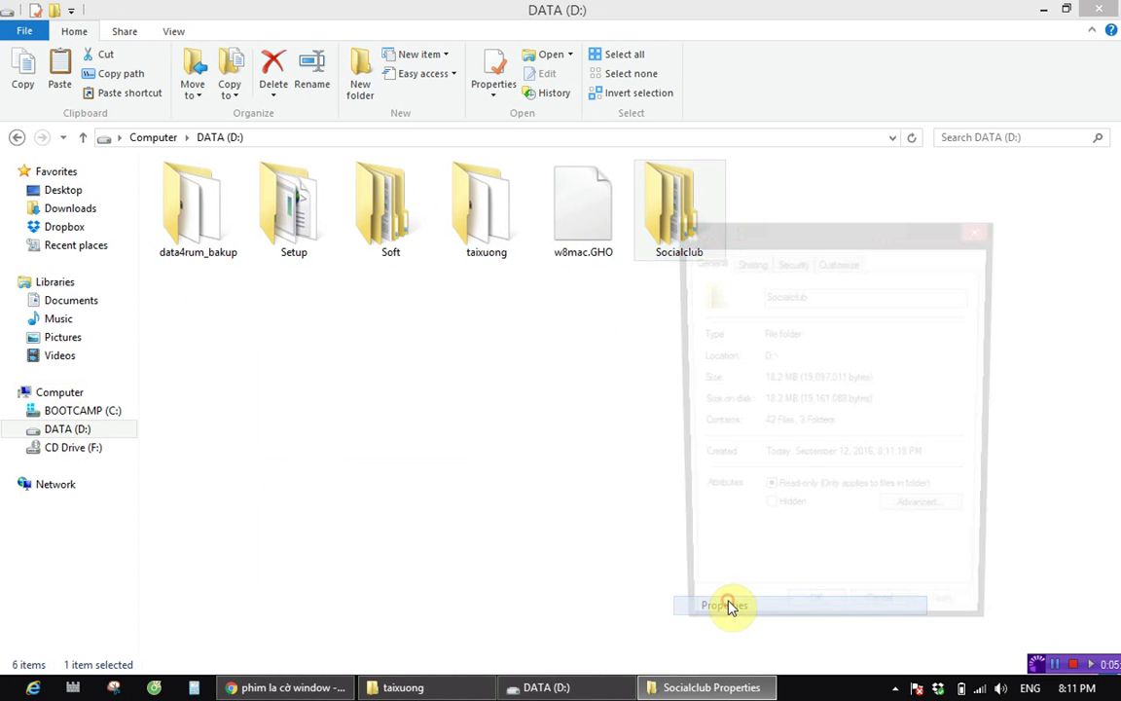
left_click(790, 381)
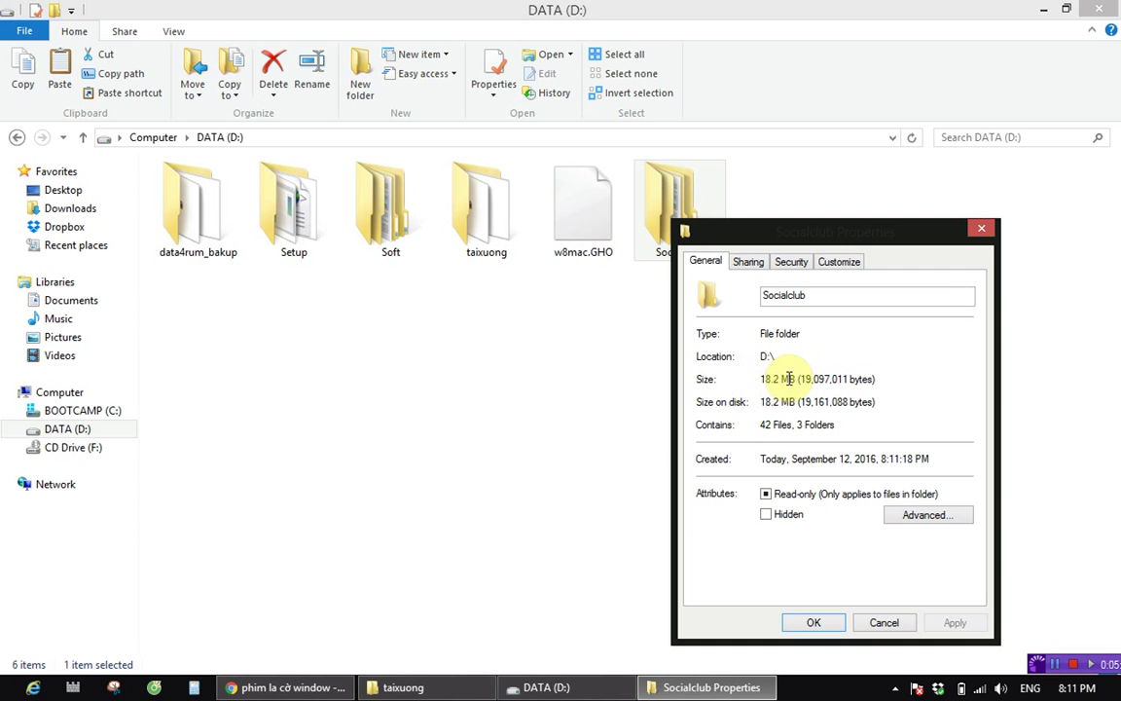
left_click(876, 623)
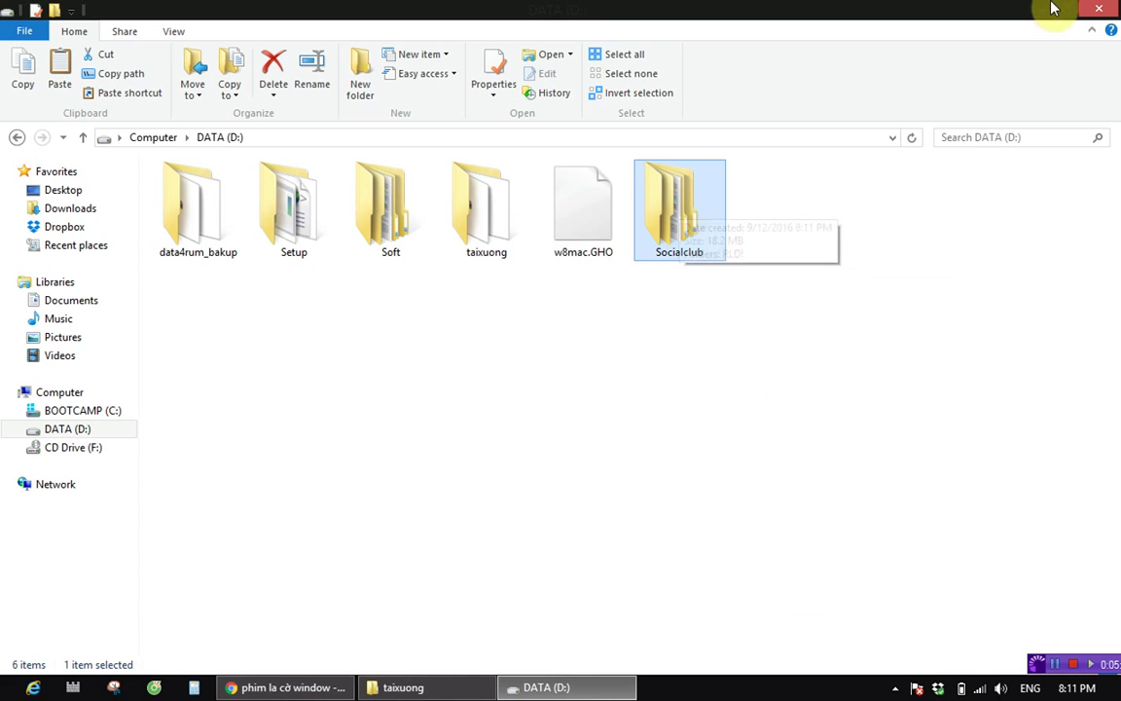
left_click(1099, 9)
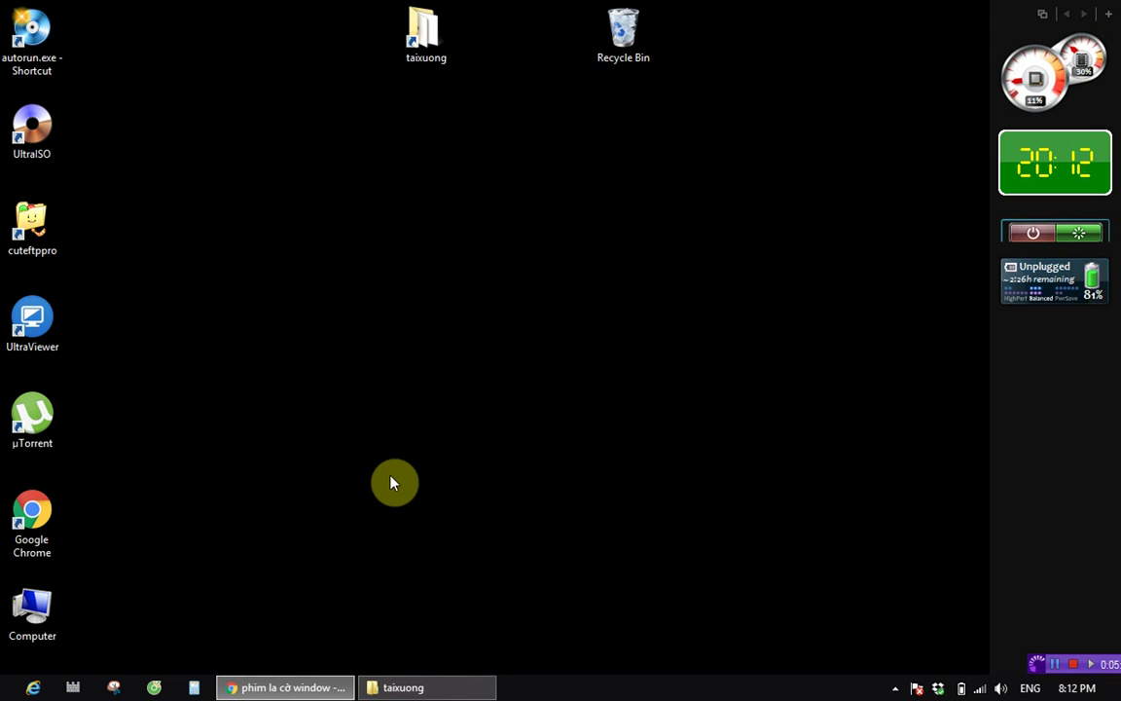
right_click(414, 125)
left_click(503, 175)
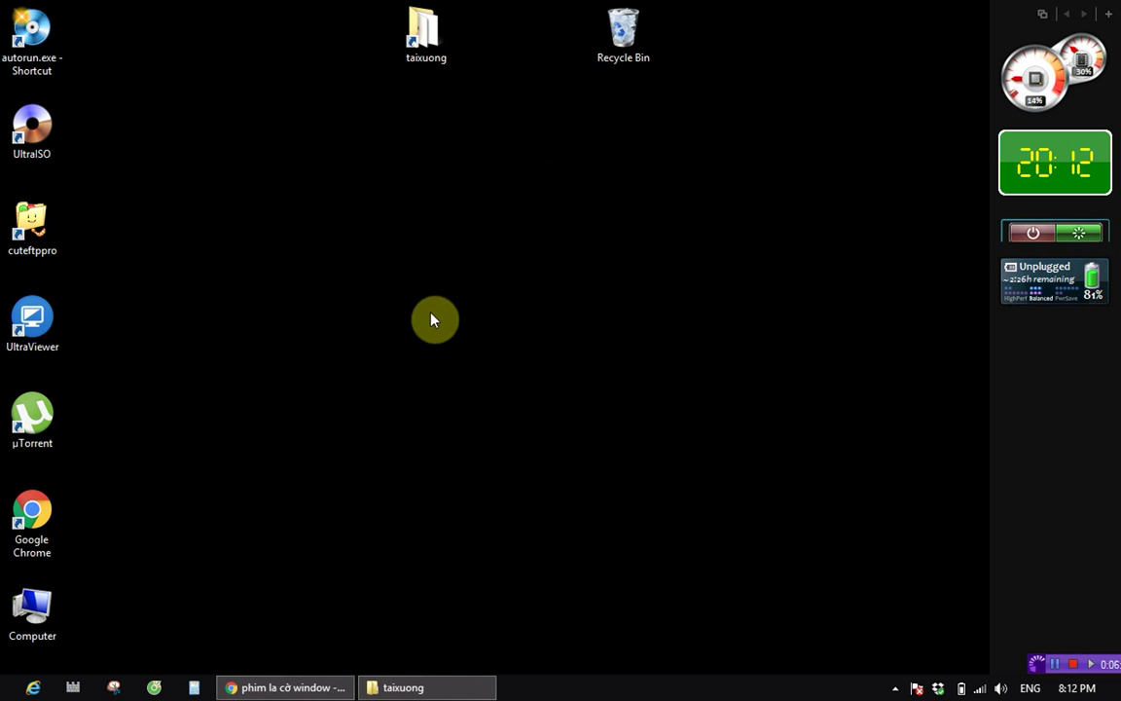
left_click(446, 689)
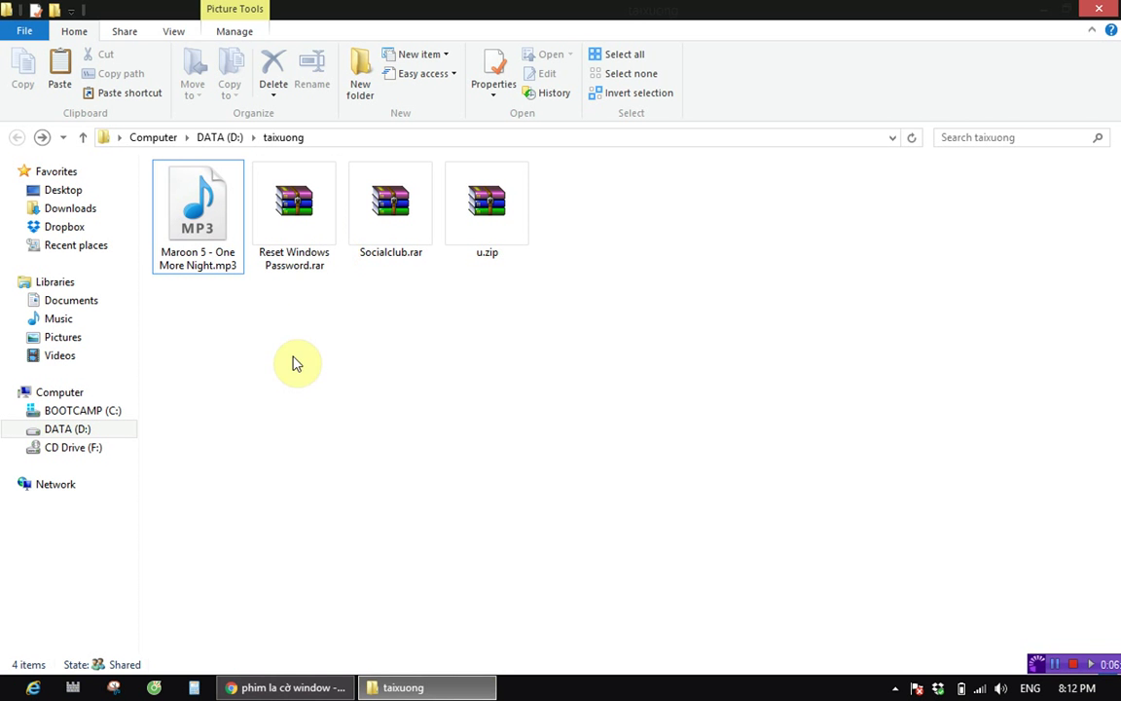
Switch to Chrome and review section 2.1 of the Grand Theft Auto V thread, highlighting the c:\programdata destination path
left_click(254, 688)
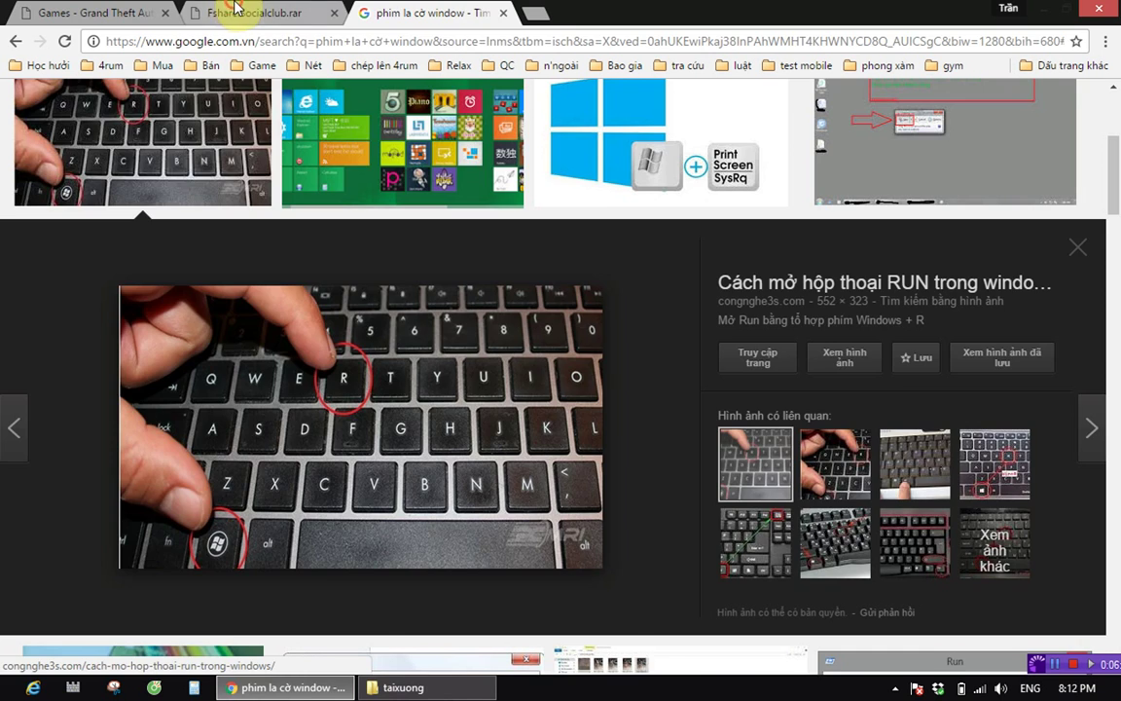
left_click(236, 11)
left_click(93, 12)
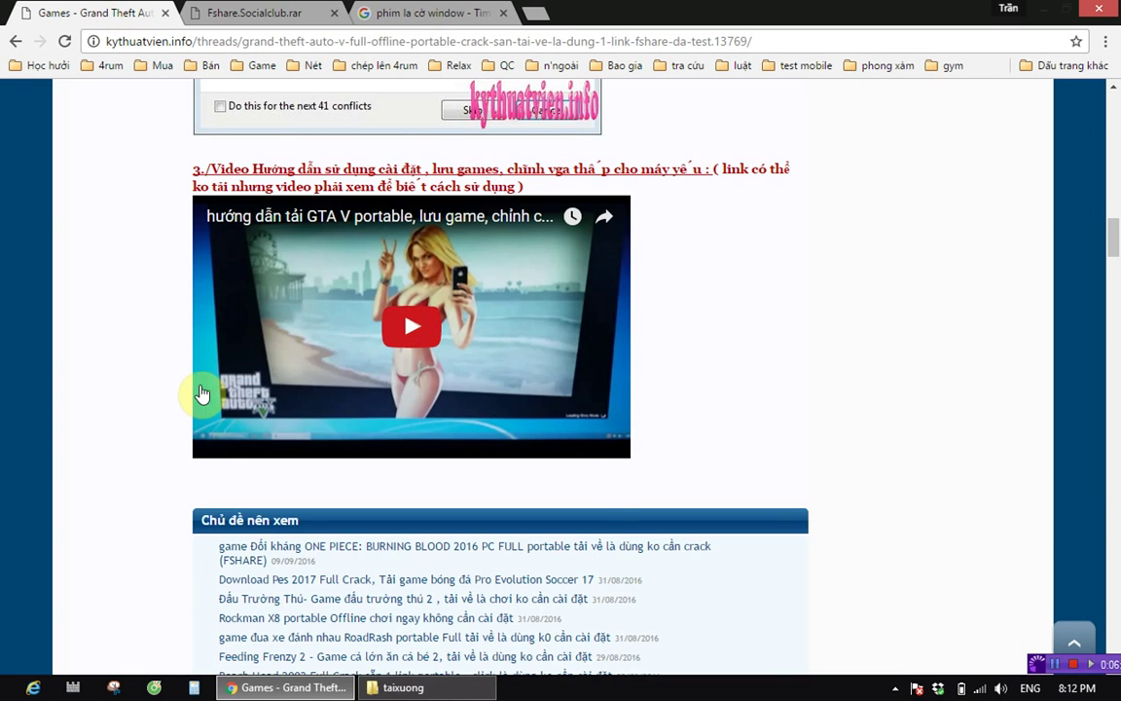
scroll(202, 393, "up", 15)
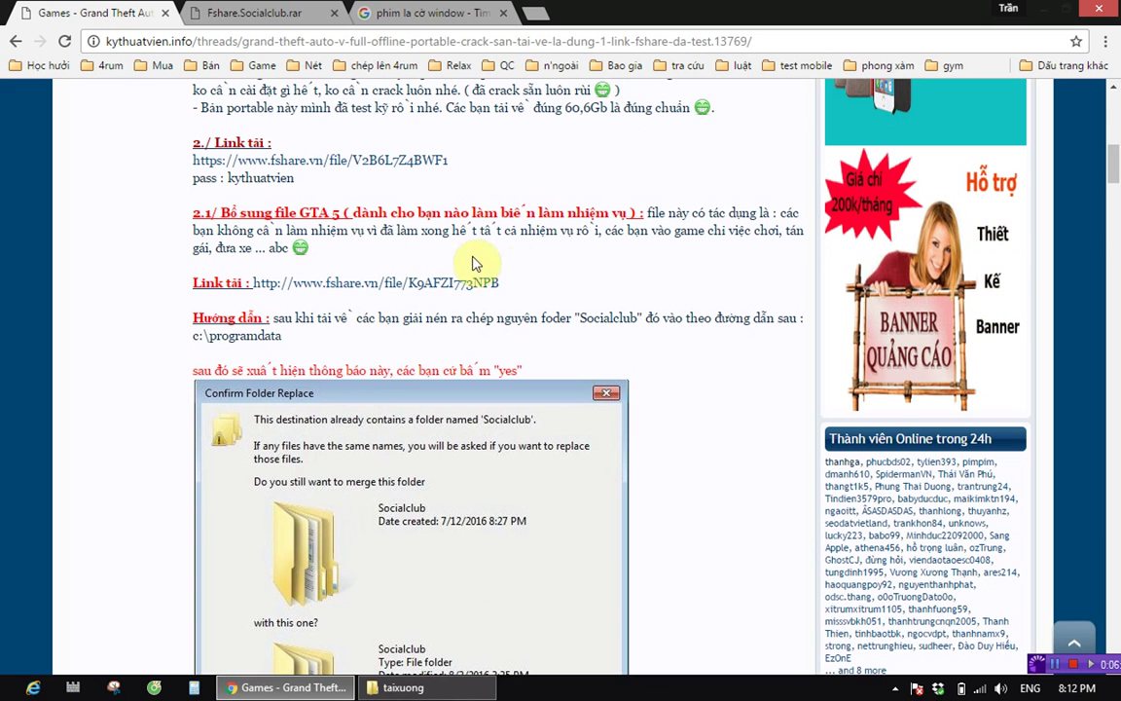
double_click(219, 336)
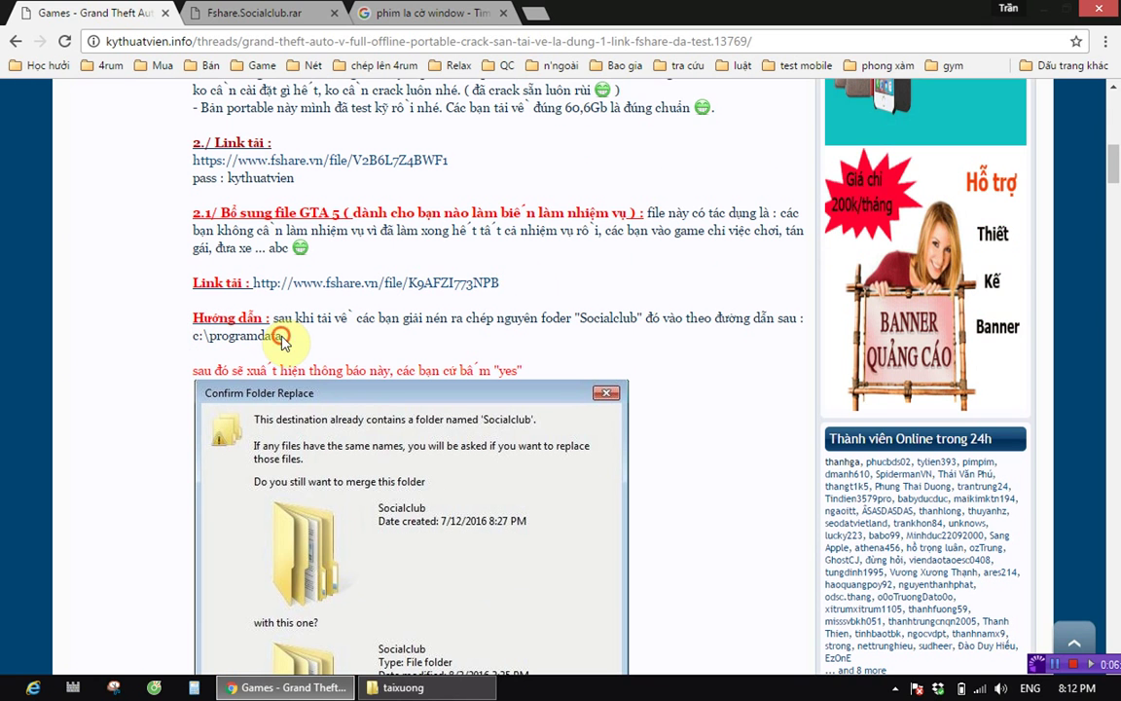
left_click_drag(232, 338, 200, 339)
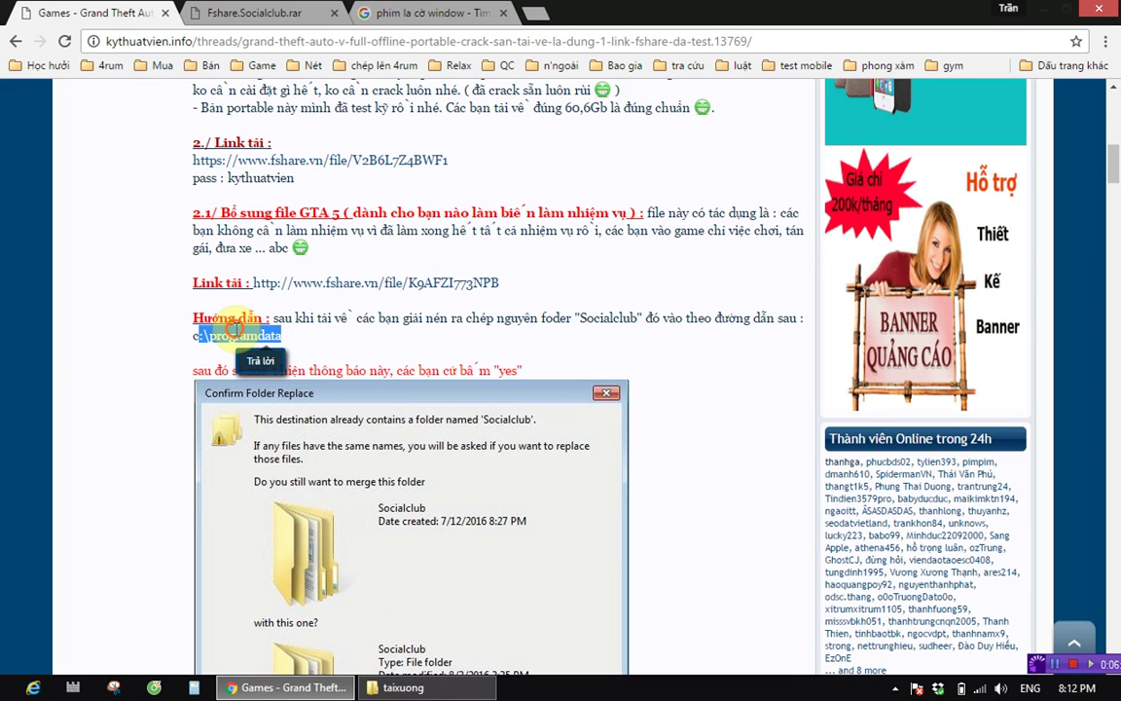
left_click(235, 331)
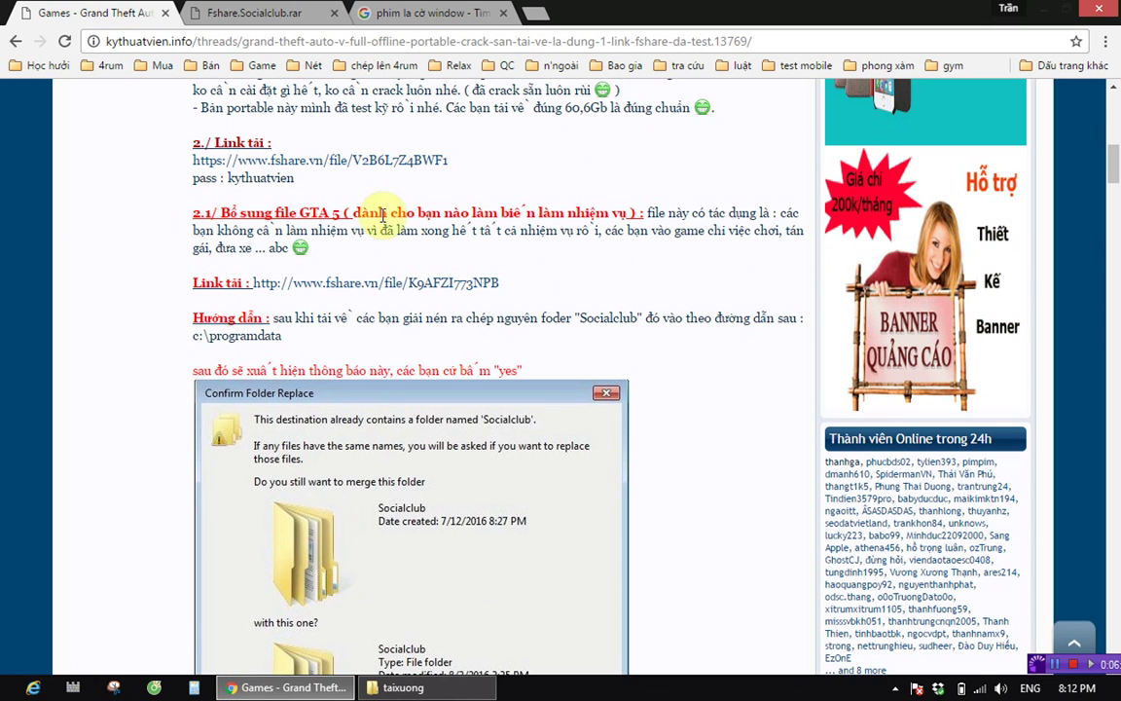
View the Fshare download page for Socialclub.rar from the link in section 2.1 and select its web address
left_click(355, 284)
left_click(472, 12)
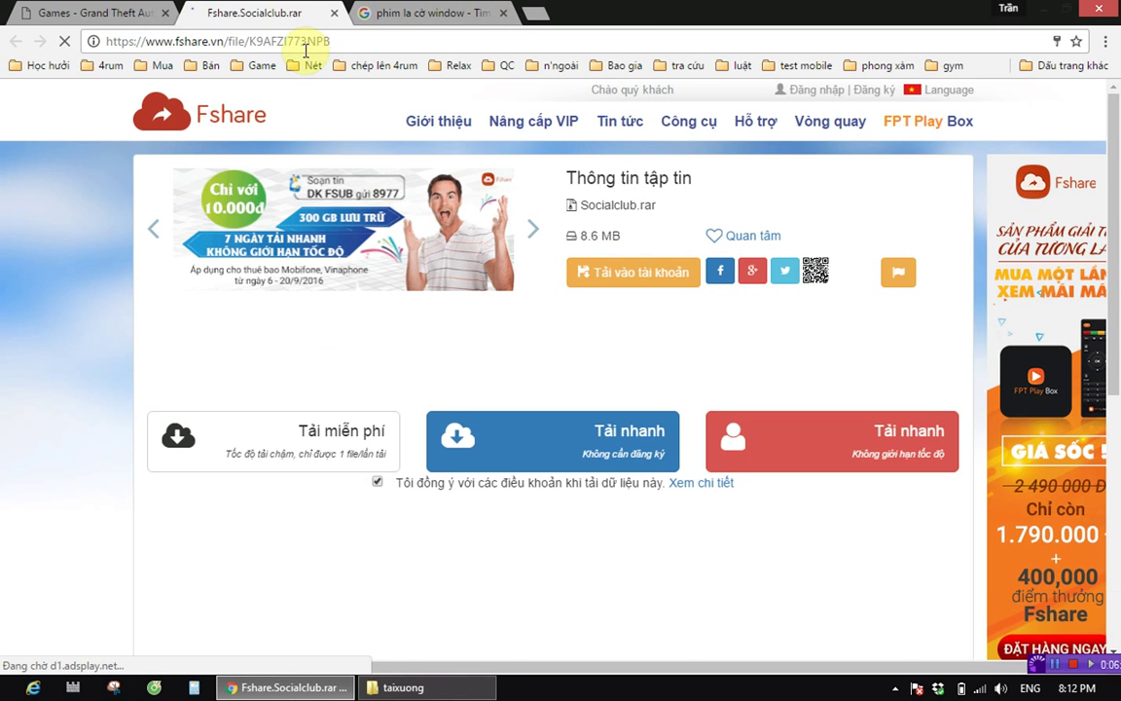
left_click(304, 41)
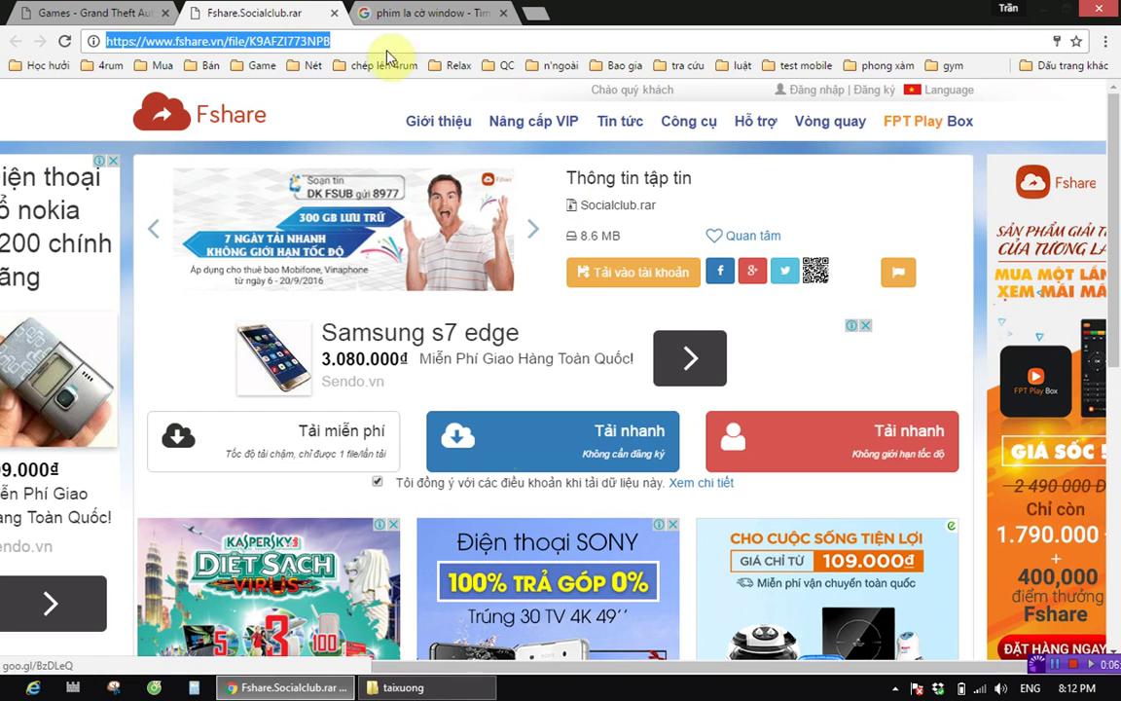
Switch to the taixuong folder window and extract Socialclub.rar directly into that folder
left_click(403, 687)
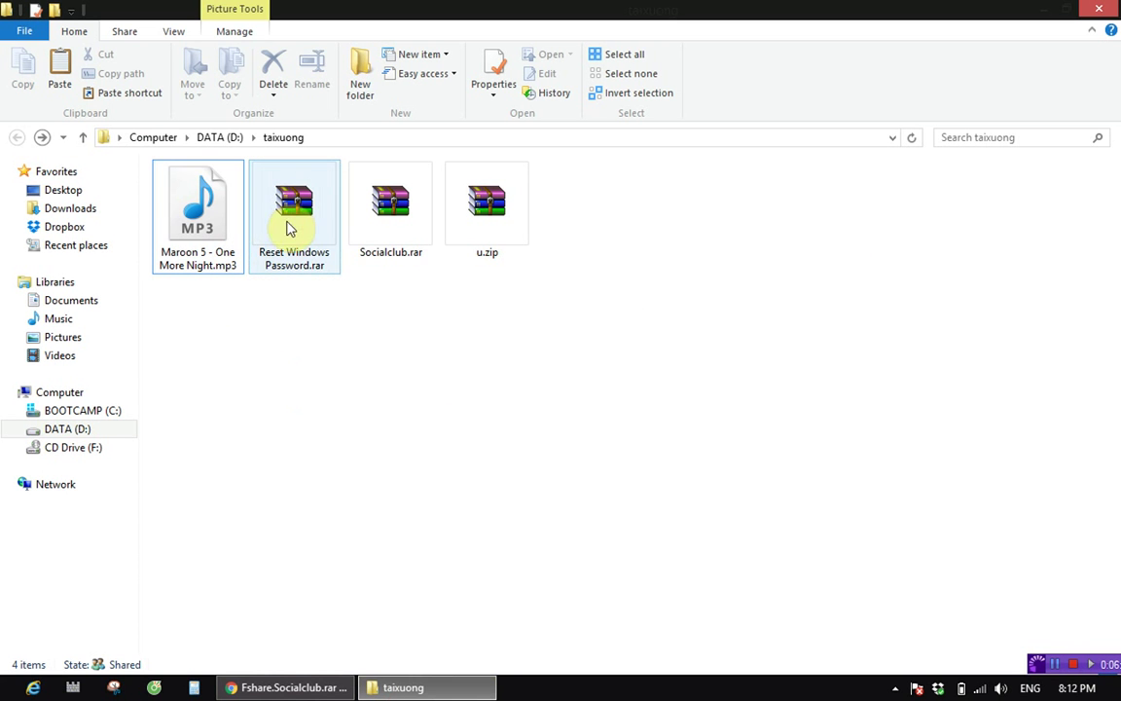
left_click(380, 256)
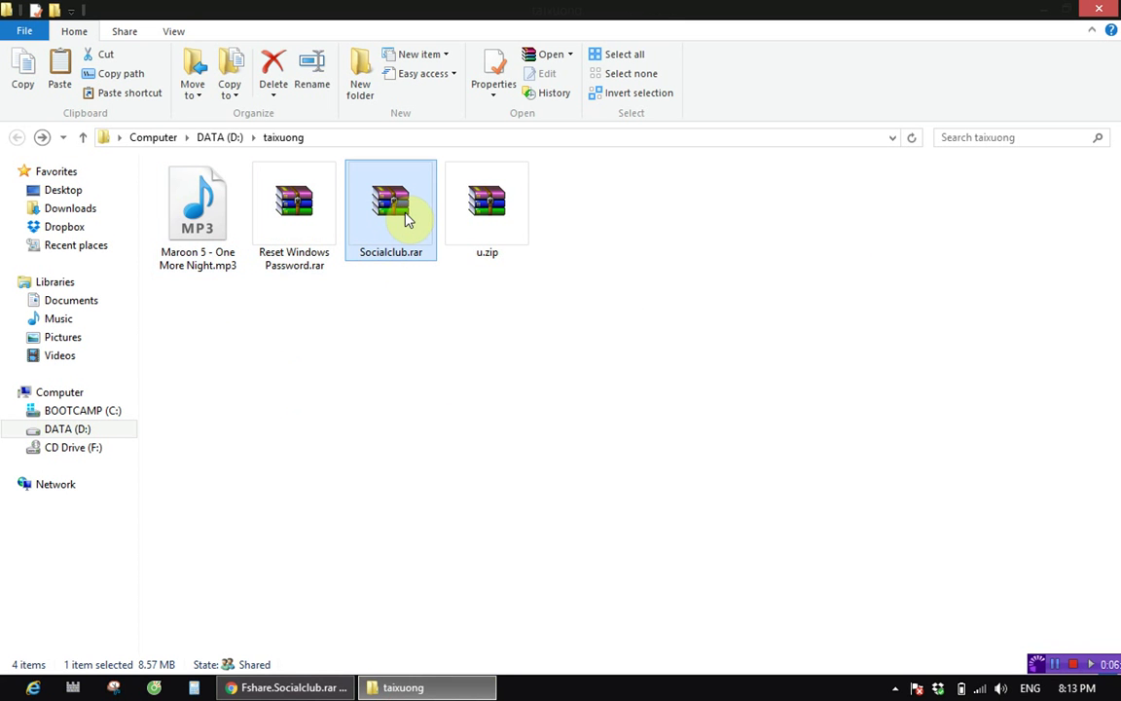
right_click(407, 220)
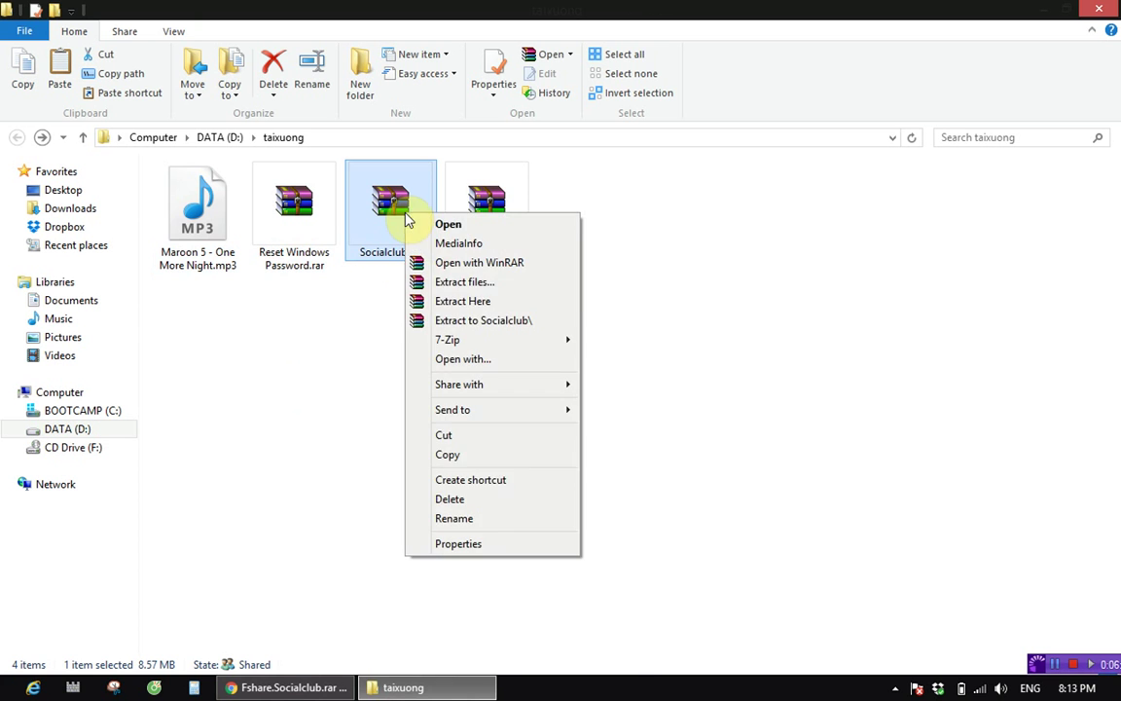
left_click(465, 301)
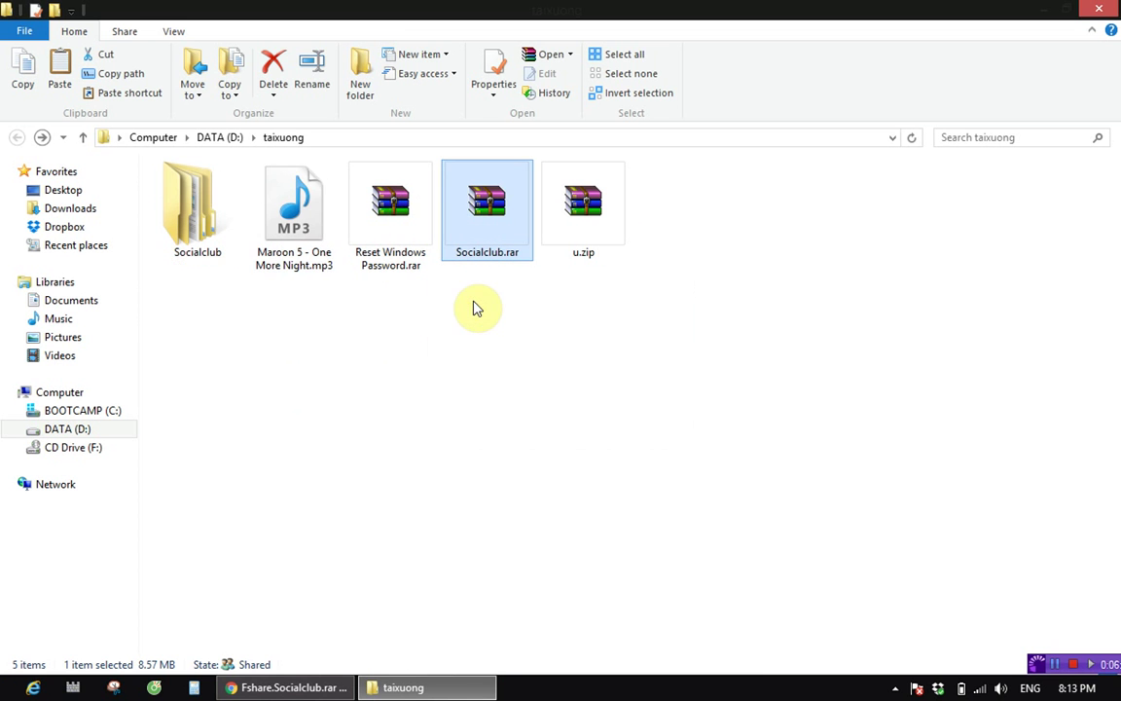
Check inside the extracted Socialclub folder, copy the folder, and close the taixuong window
left_click(219, 222)
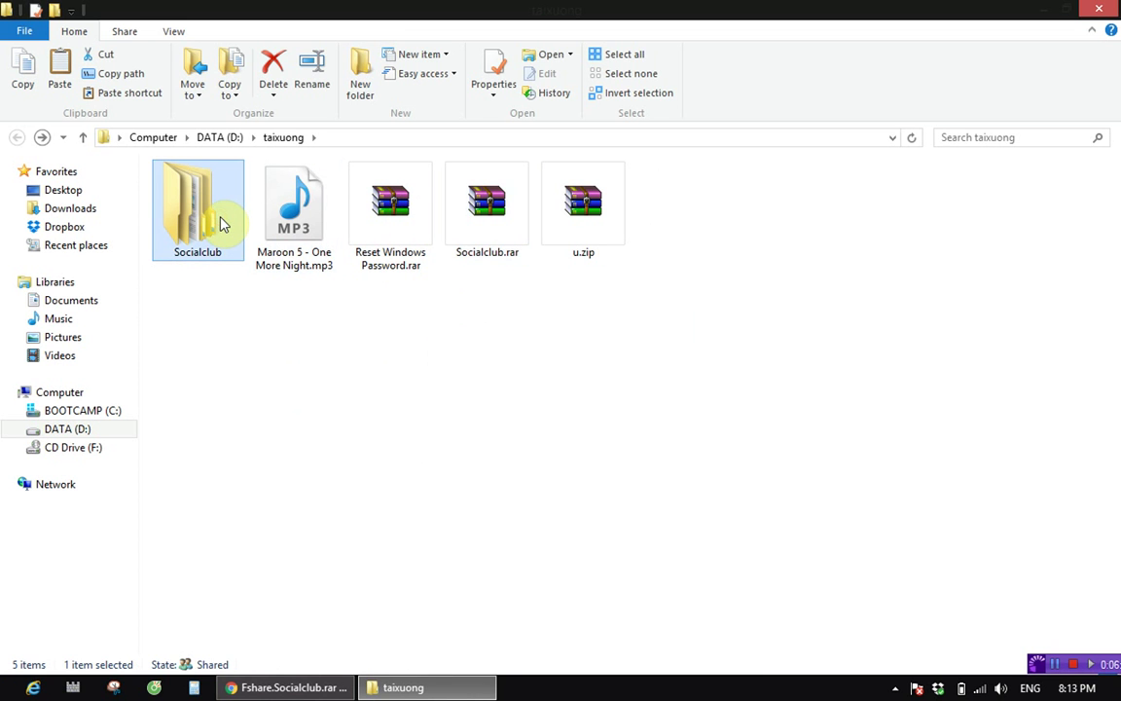
double_click(220, 221)
left_click(17, 137)
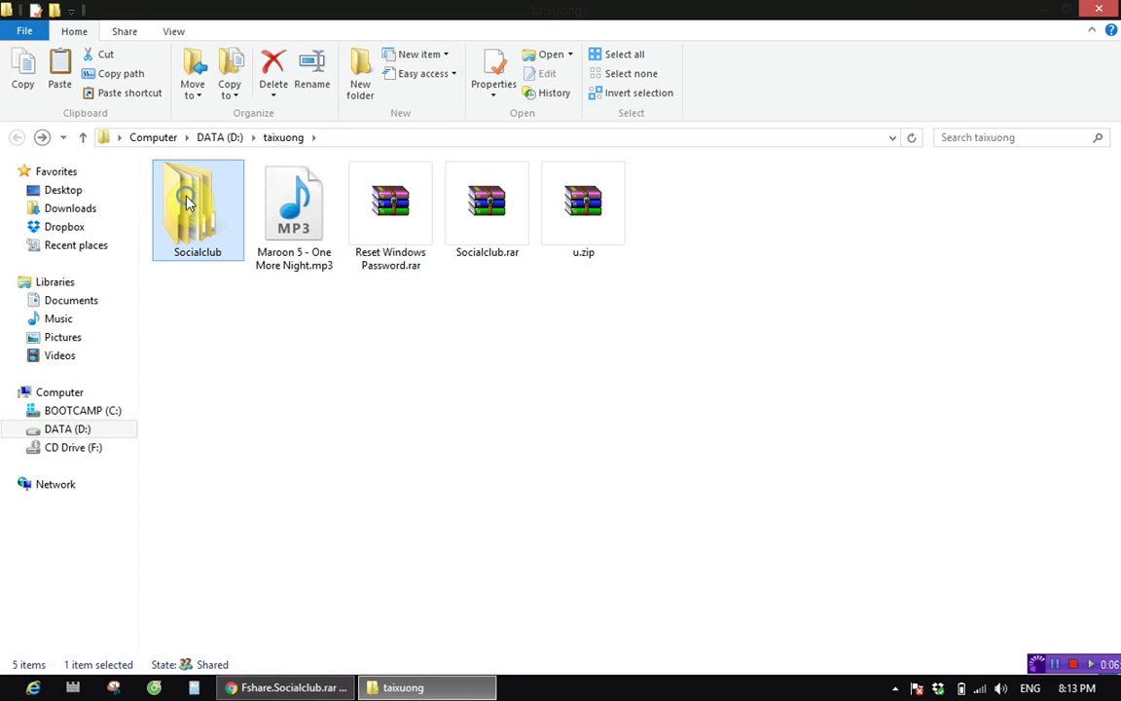
right_click(187, 200)
left_click(268, 476)
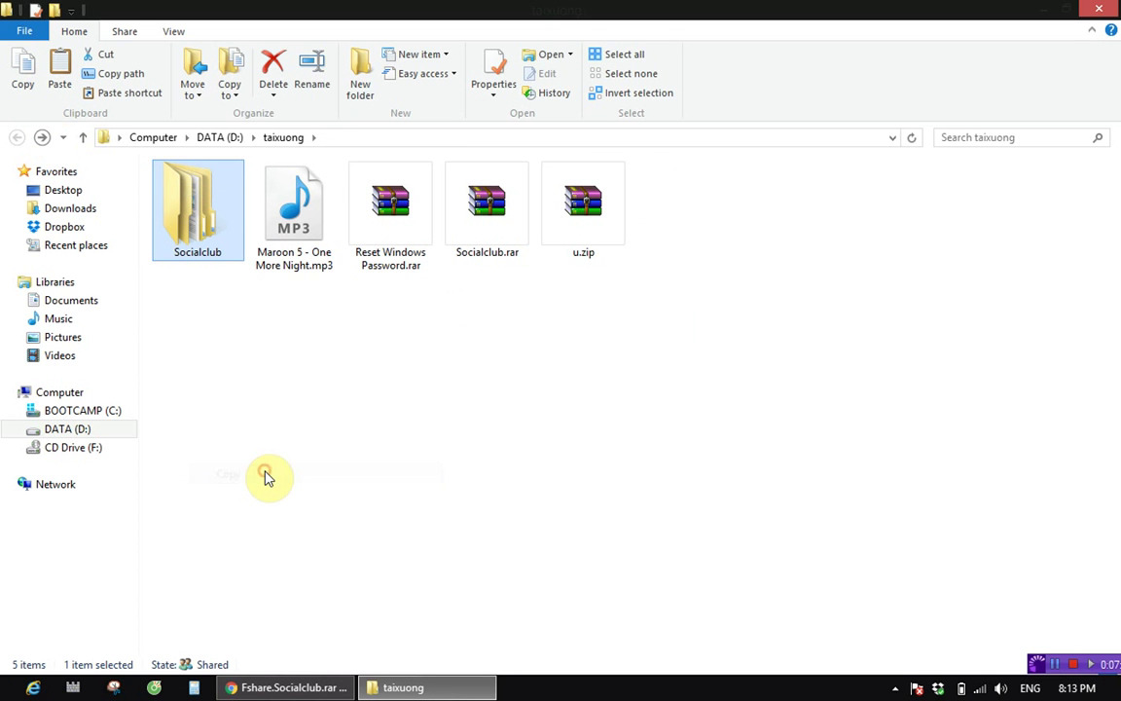
left_click(1112, 10)
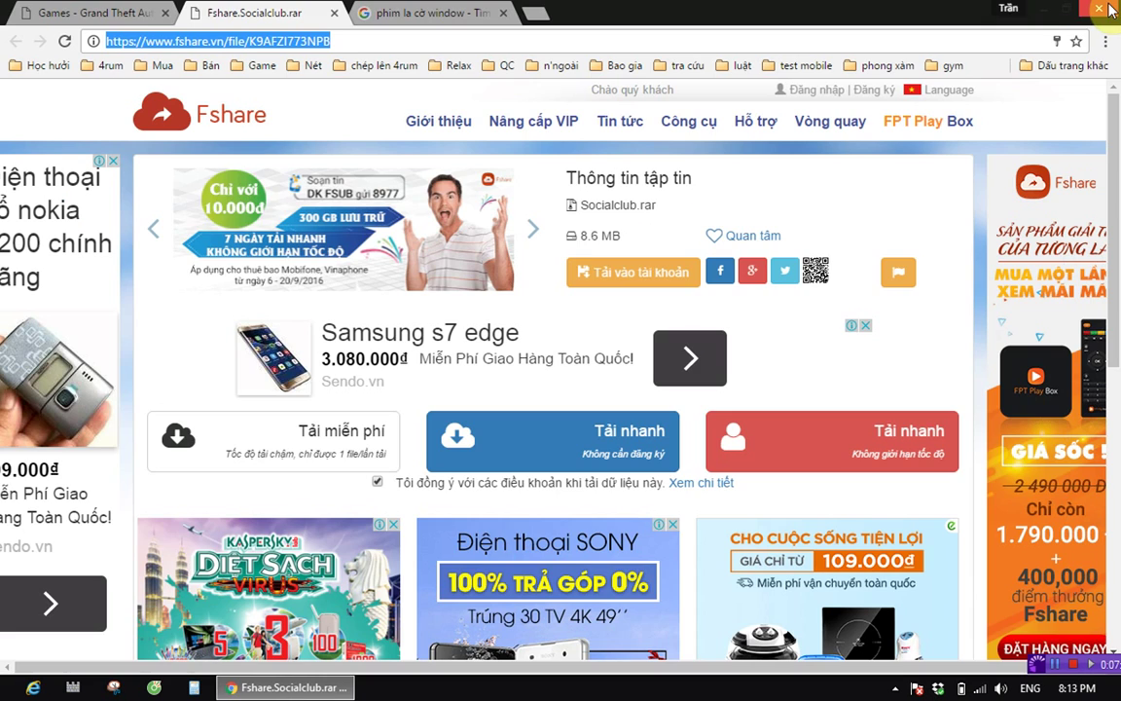
Minimize the browser and look through the root of the BOOTCAMP (C:) drive for the ProgramData folder
left_click(1039, 11)
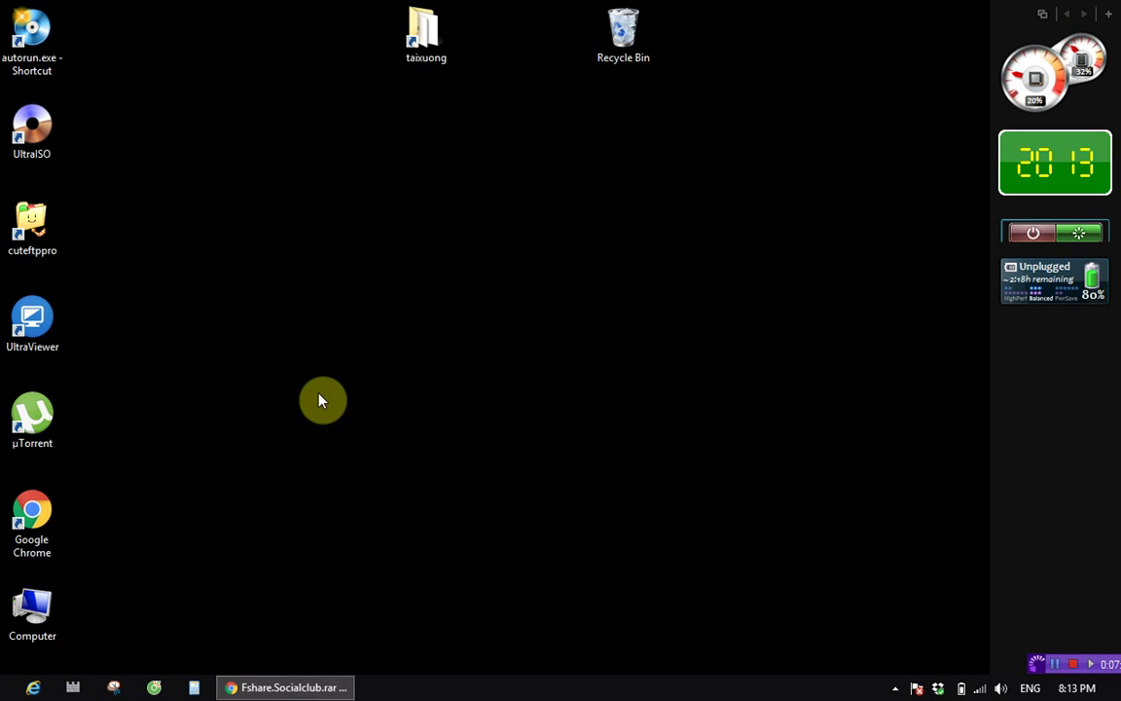
double_click(55, 613)
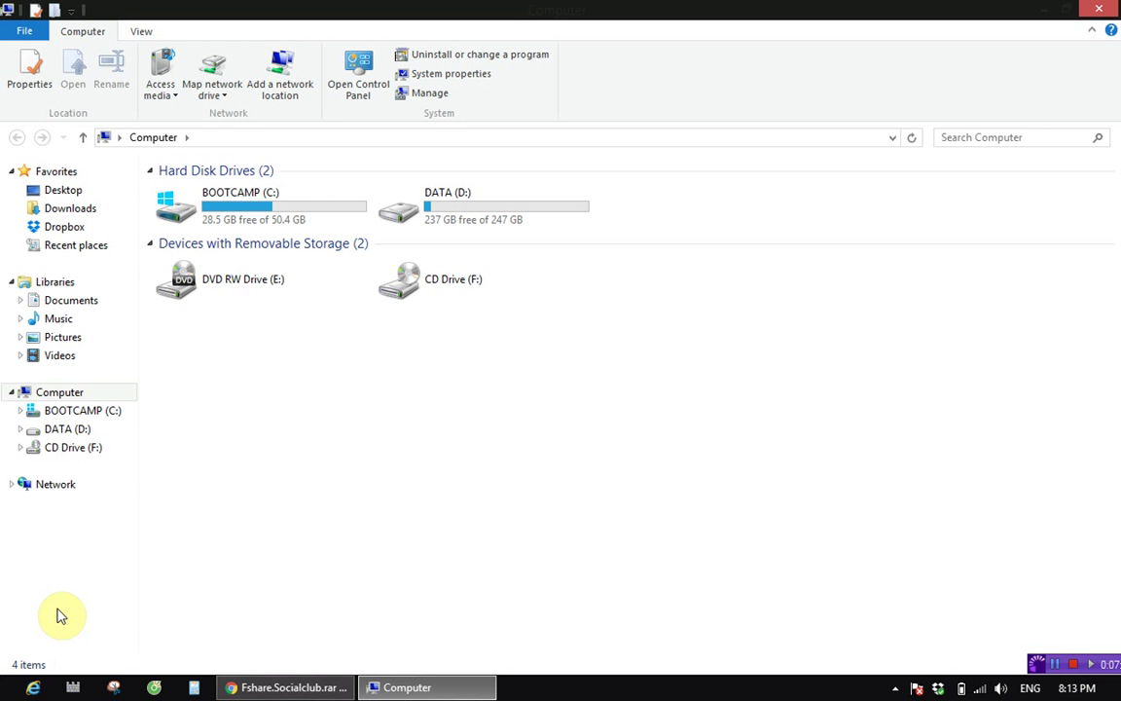
double_click(257, 221)
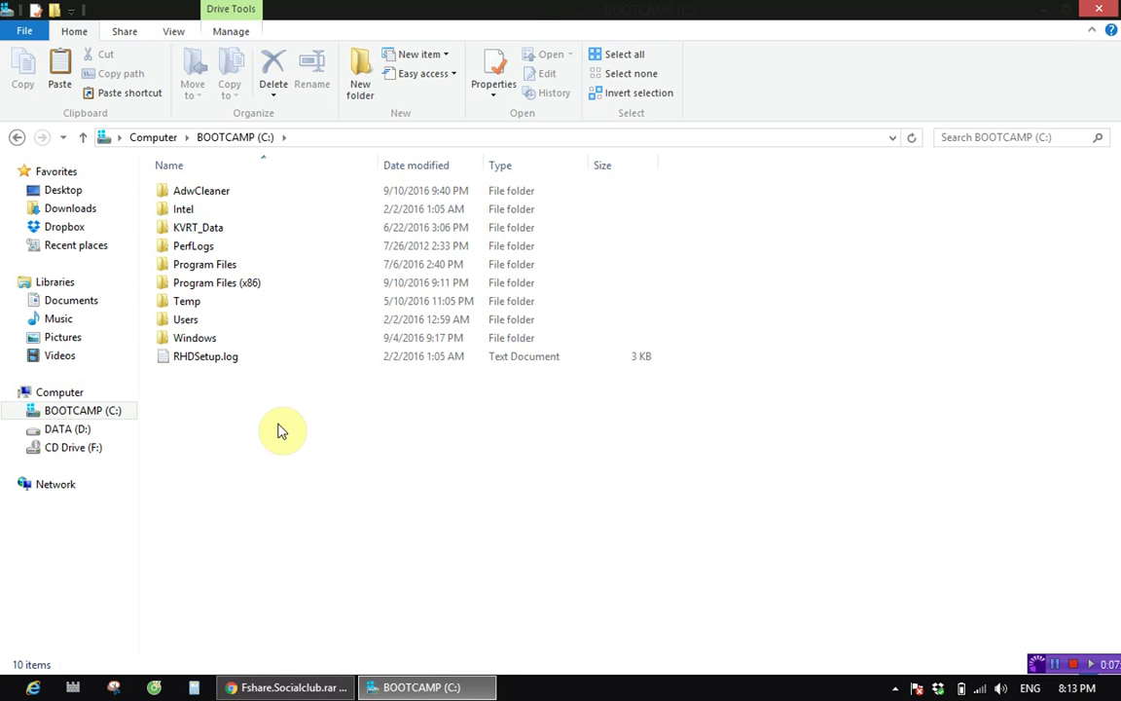
left_click(209, 283)
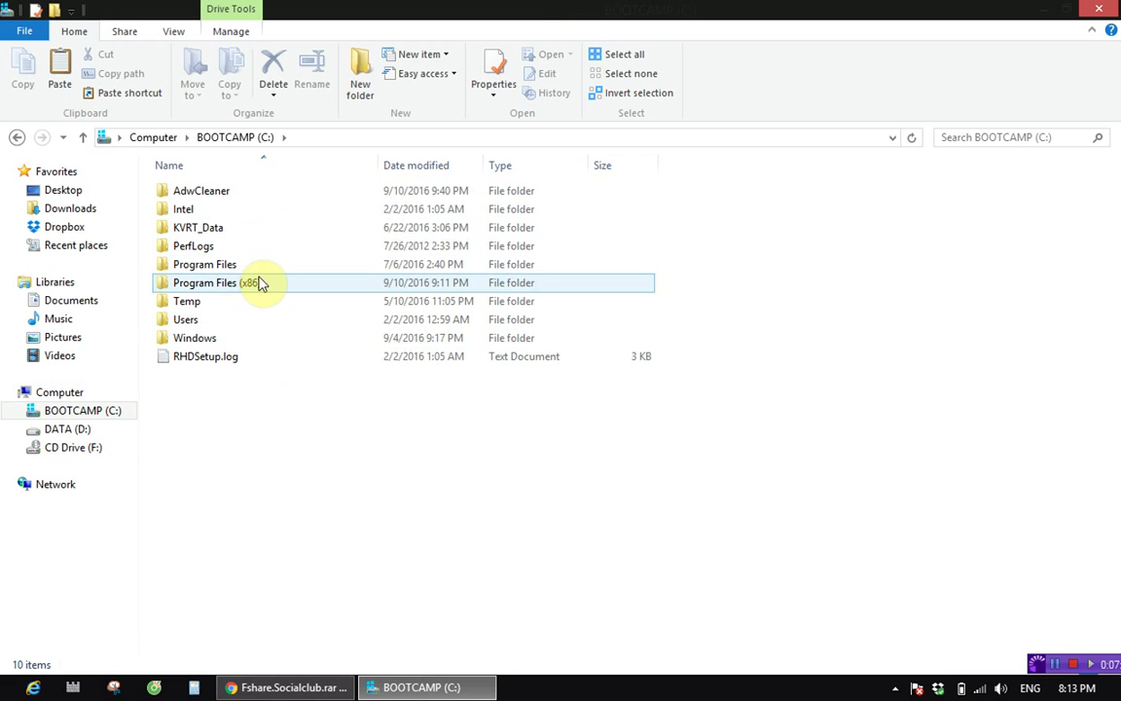
left_click(294, 405)
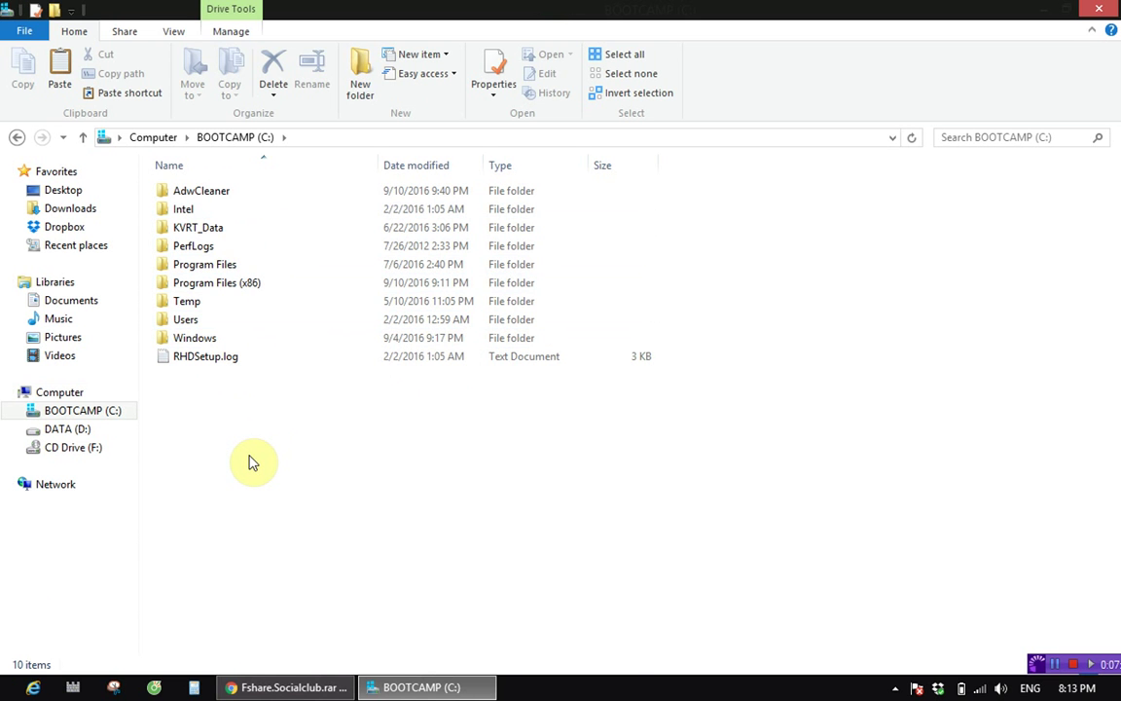
Open the ProgramData folder by running %programdata%
key("super+r")
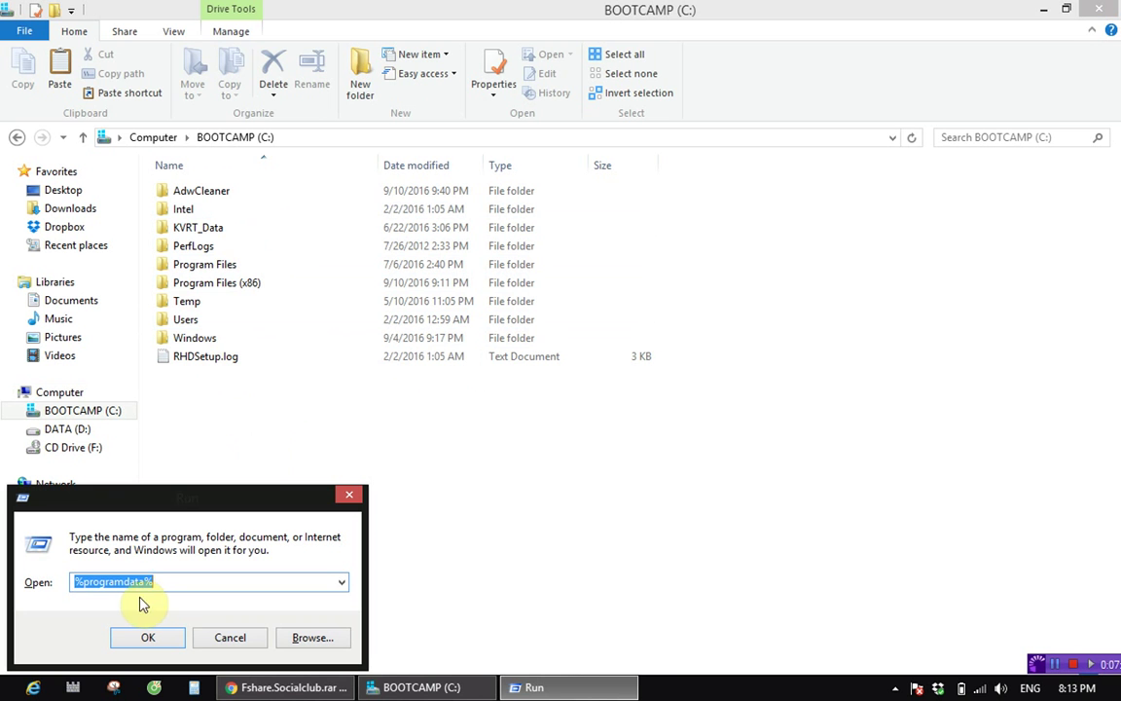
left_click(131, 582)
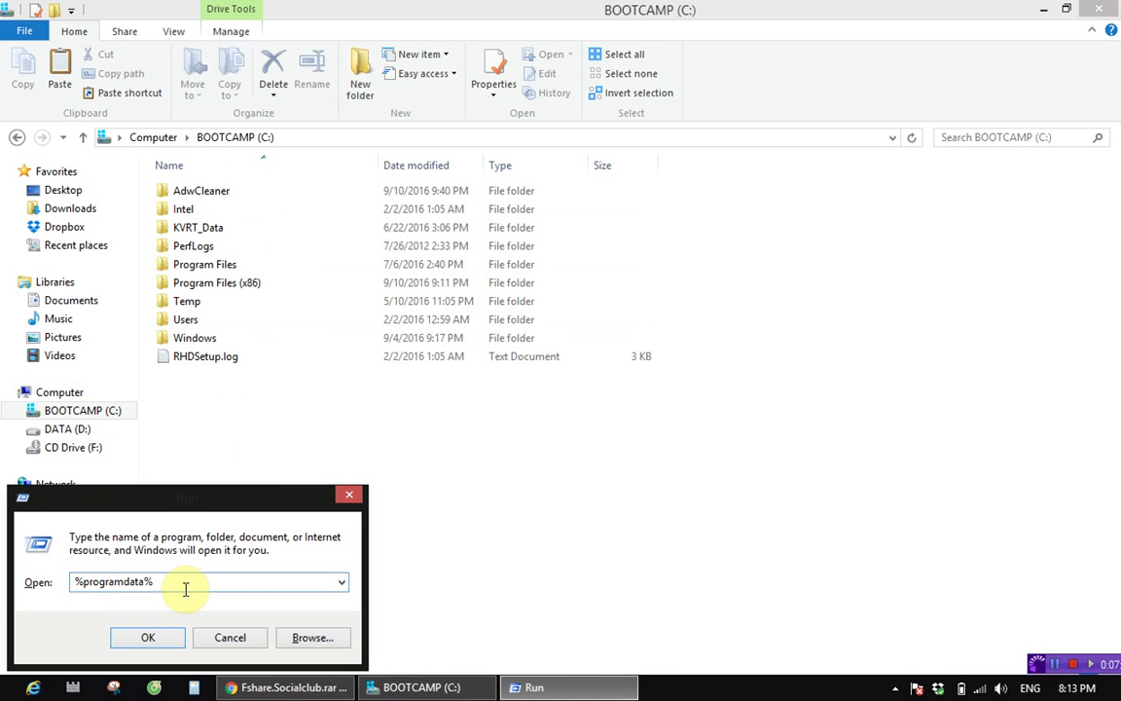
double_click(185, 588)
key("Return")
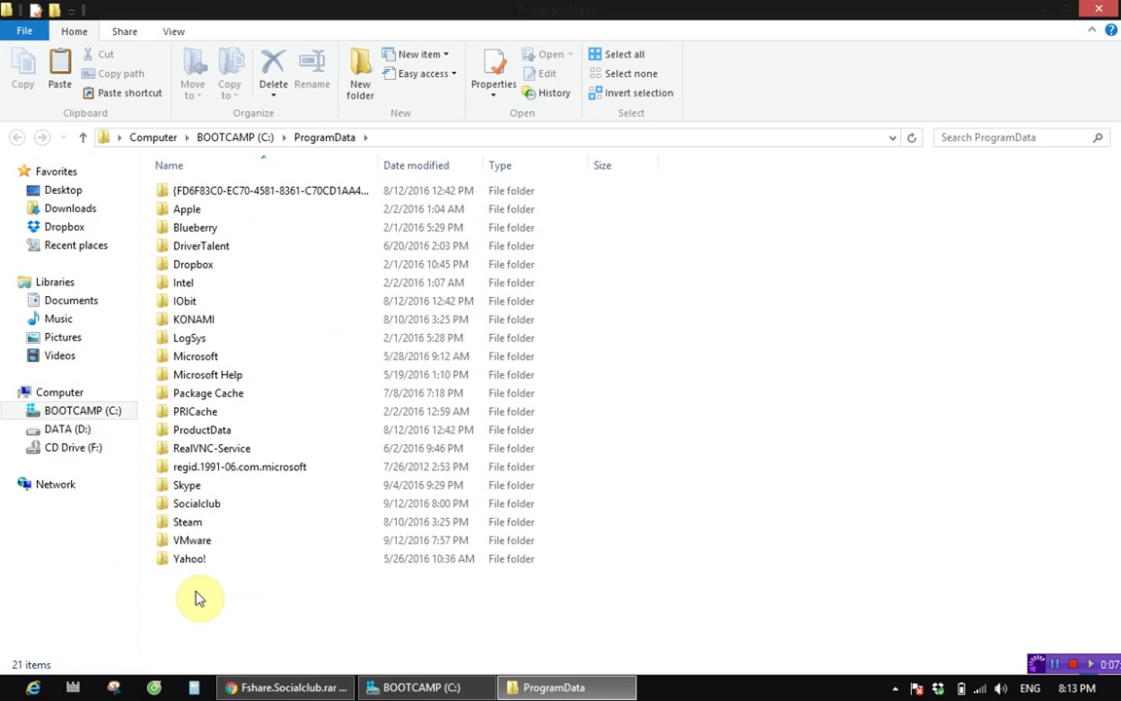
Paste the Socialclub folder into ProgramData, replacing the files with the same names, and close the open Explorer windows
right_click(289, 623)
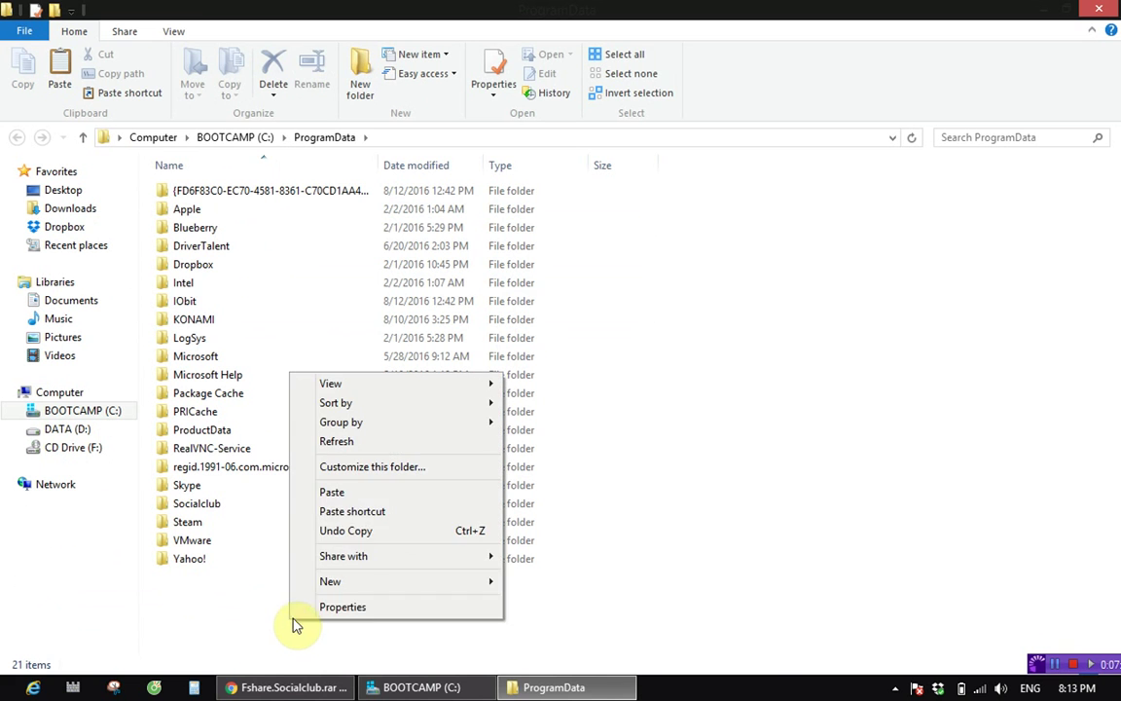
left_click(334, 491)
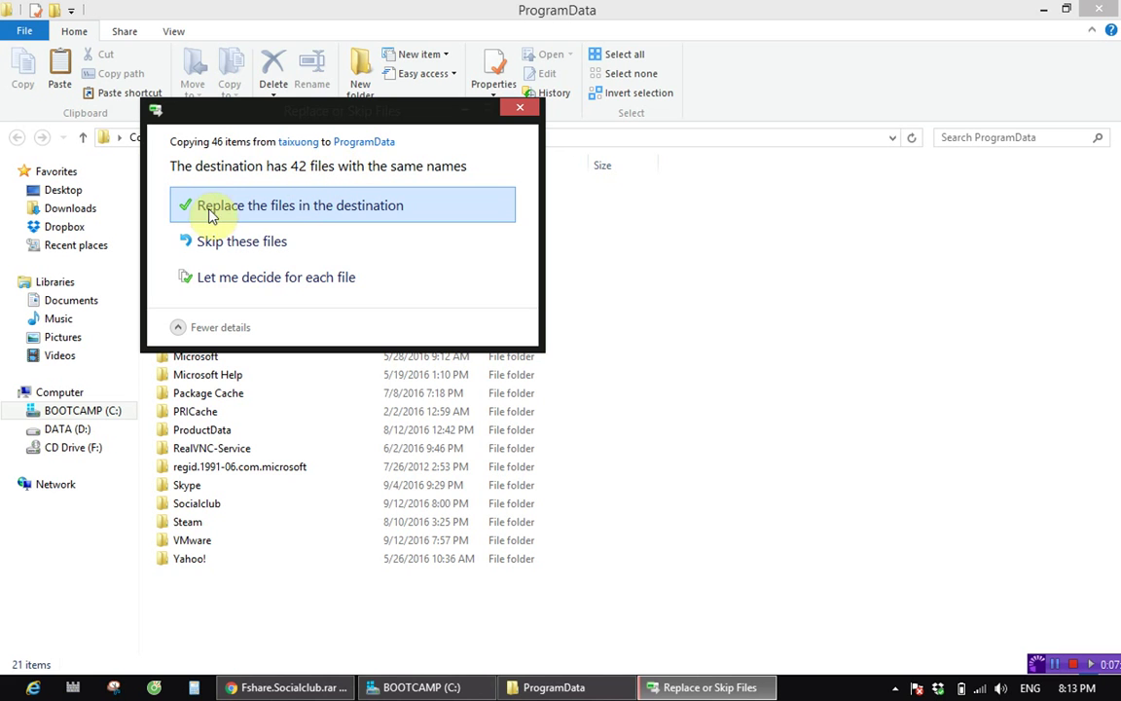
left_click(239, 216)
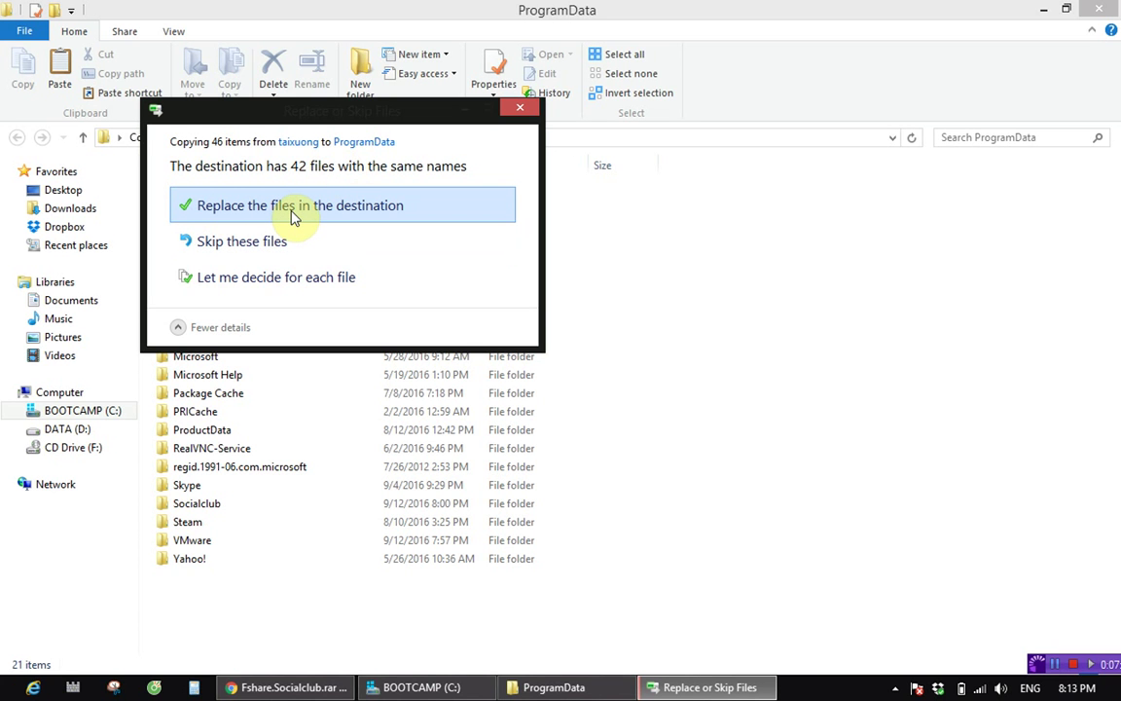
left_click(292, 216)
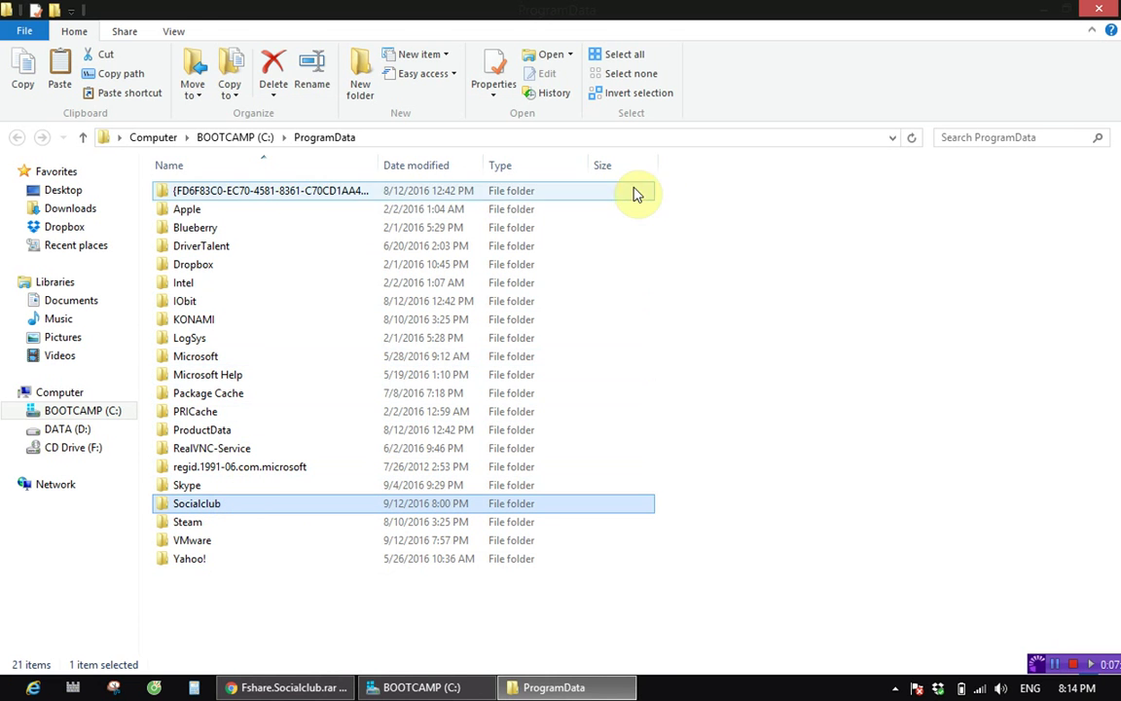
left_click(1106, 8)
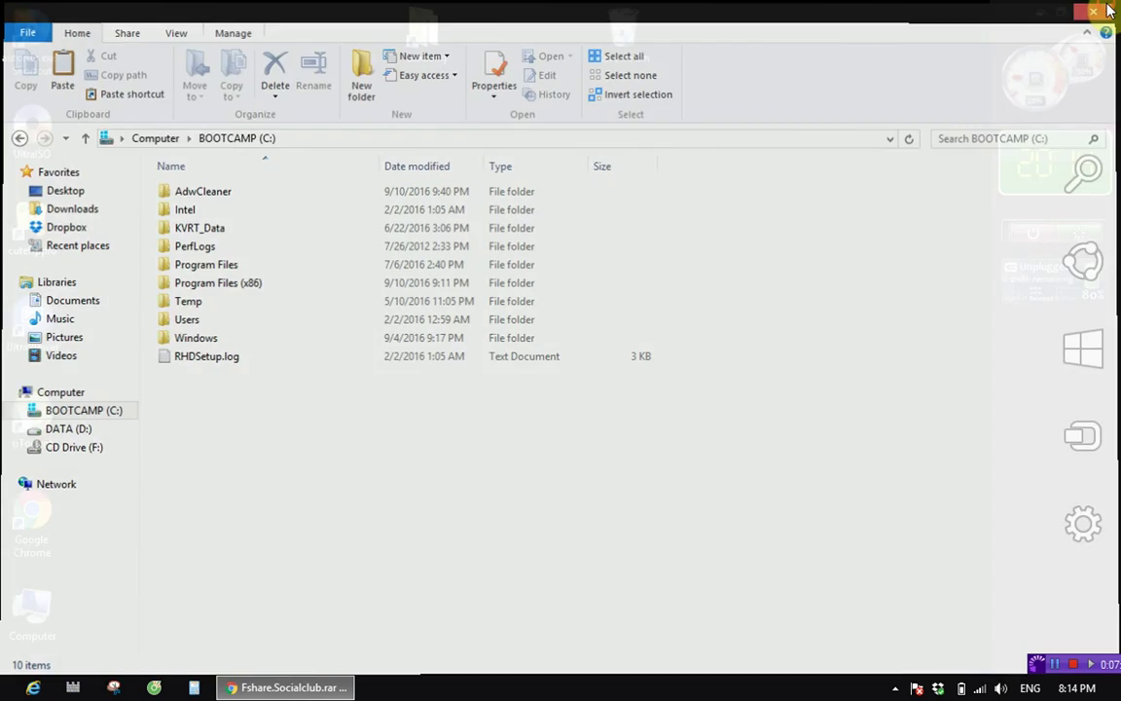
left_click(1106, 10)
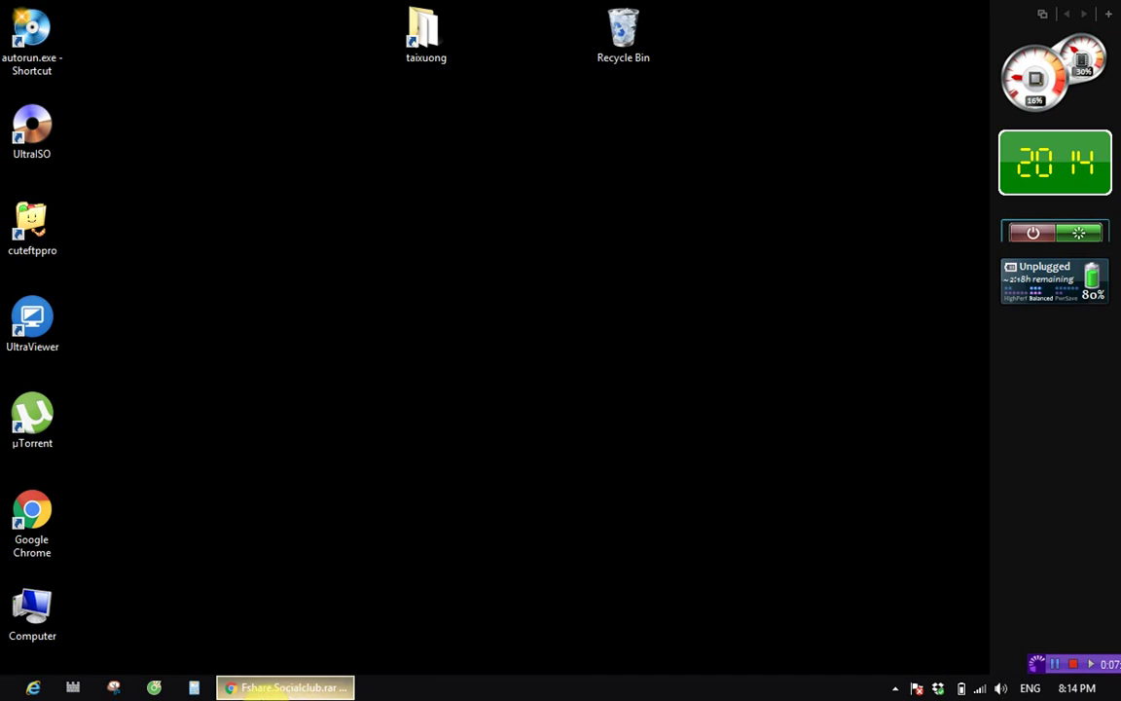
Switch to Chrome and close the Fshare and Google search tabs, leaving the Grand Theft Auto V thread open
left_click(288, 687)
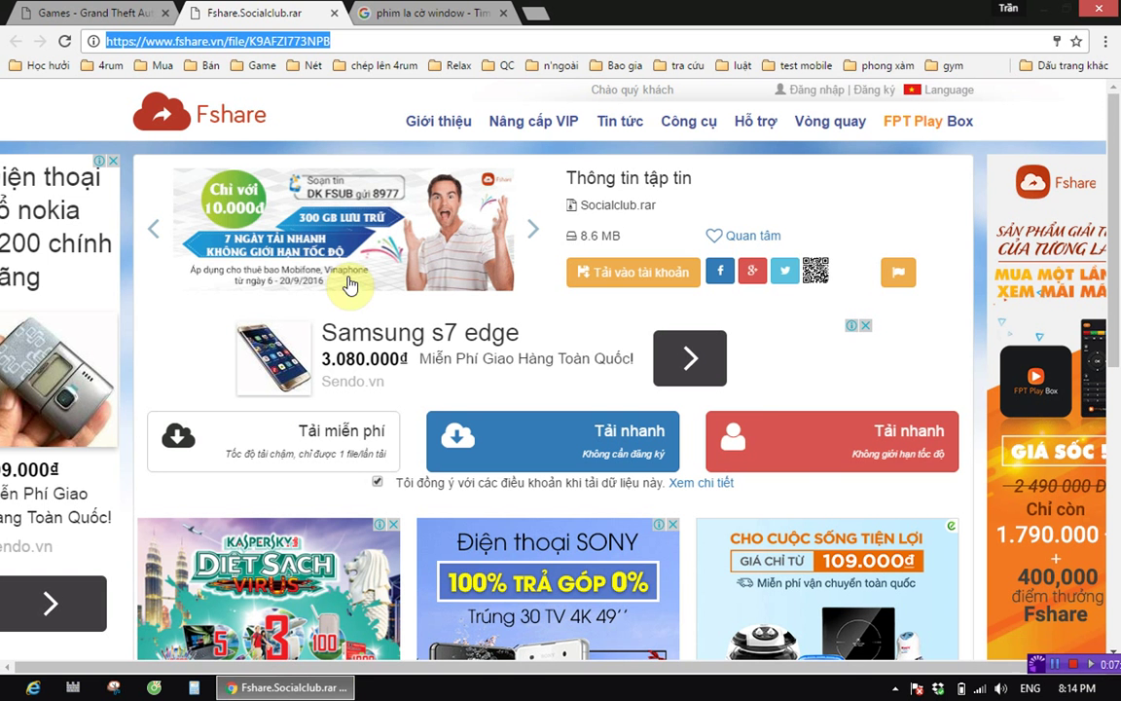
left_click(335, 12)
left_click(246, 12)
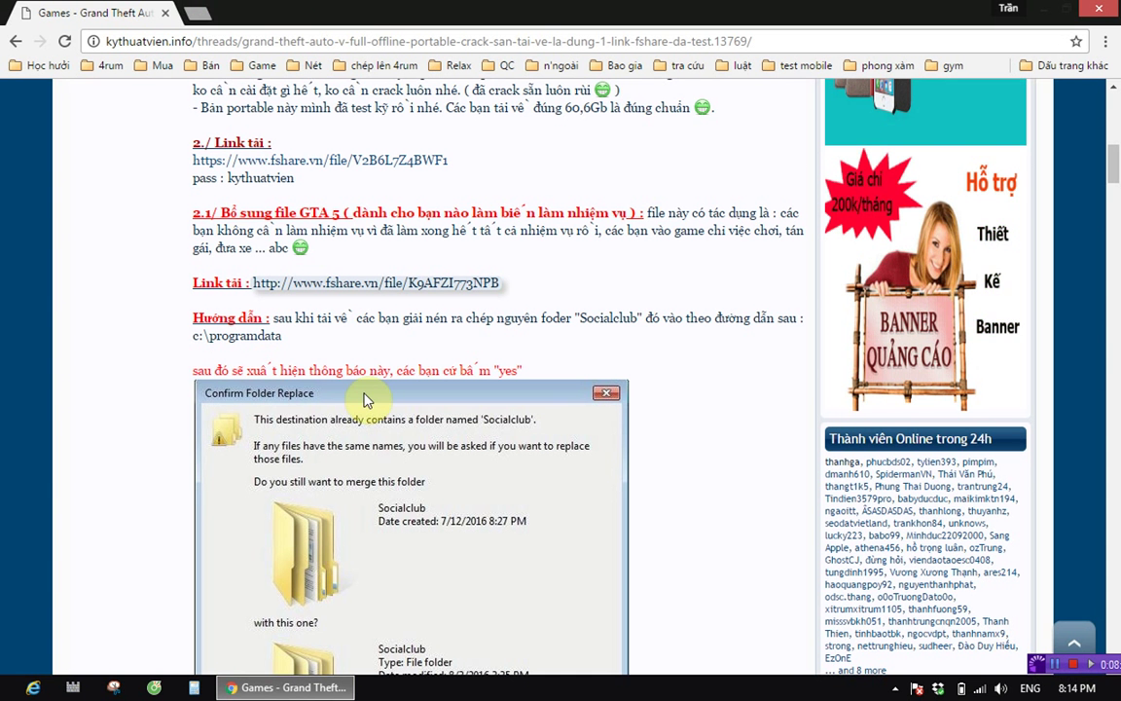
Review the thread's copy-and-replace instructions and section 3 video, and return to the start of the Grand Theft Auto V post
scroll(364, 394, "down", 5)
scroll(364, 394, "down", 2)
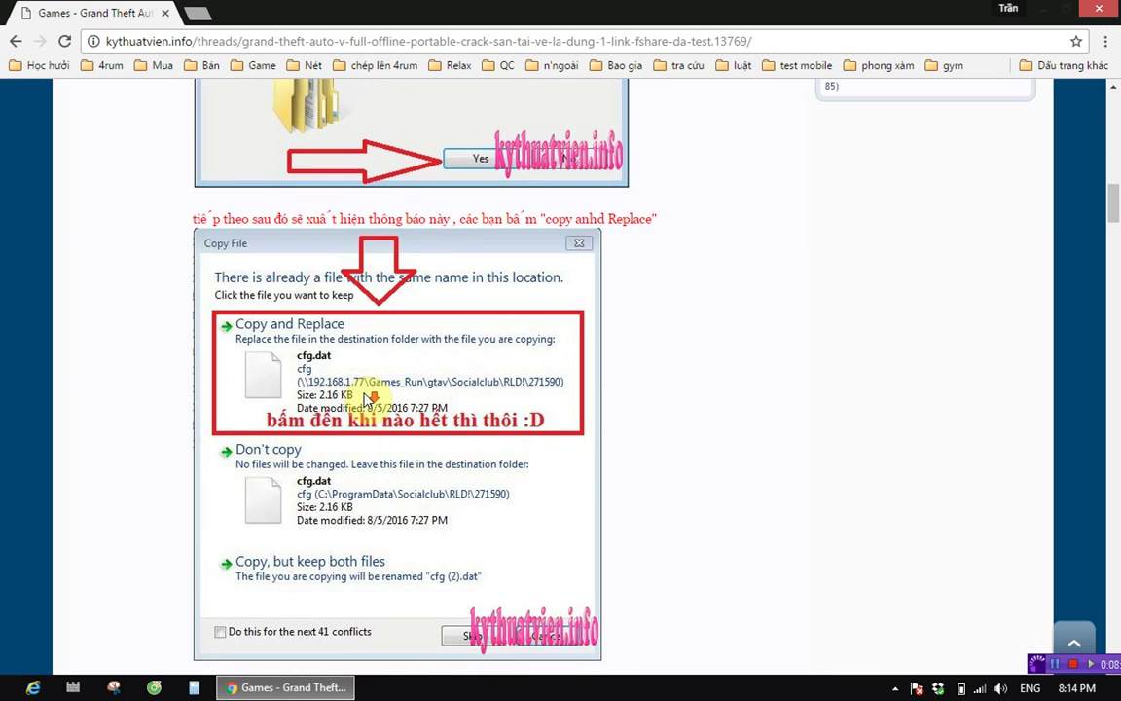
scroll(365, 399, "down", 5)
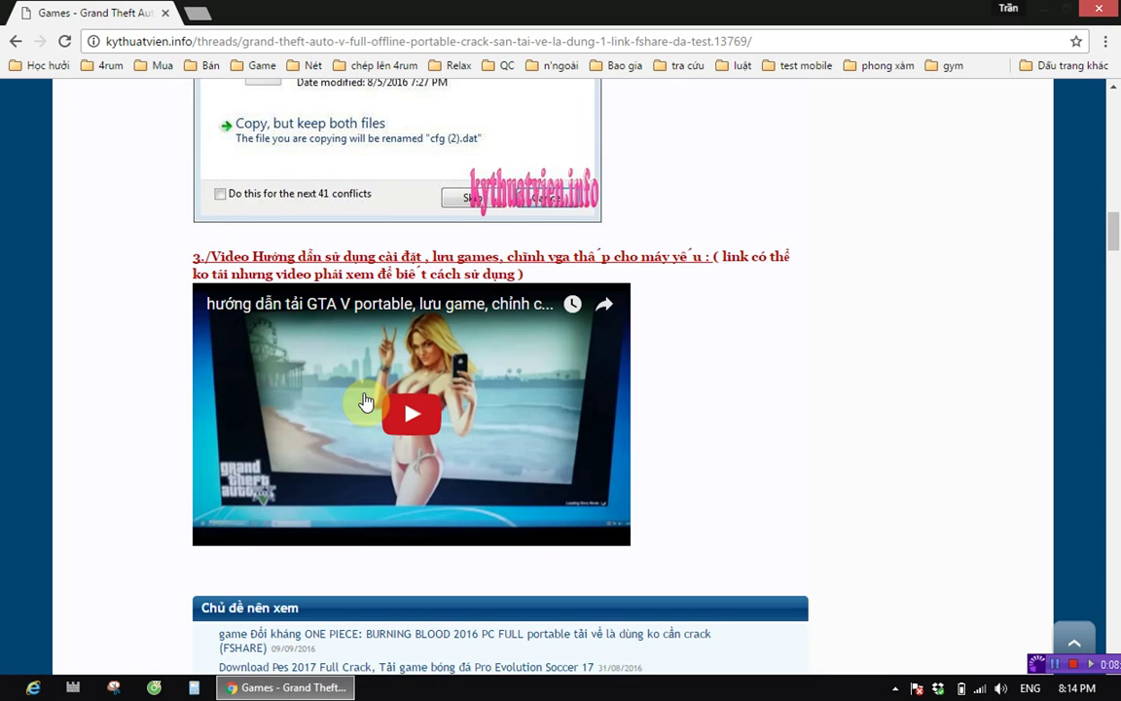
scroll(364, 399, "down", 7)
scroll(367, 399, "up", 15)
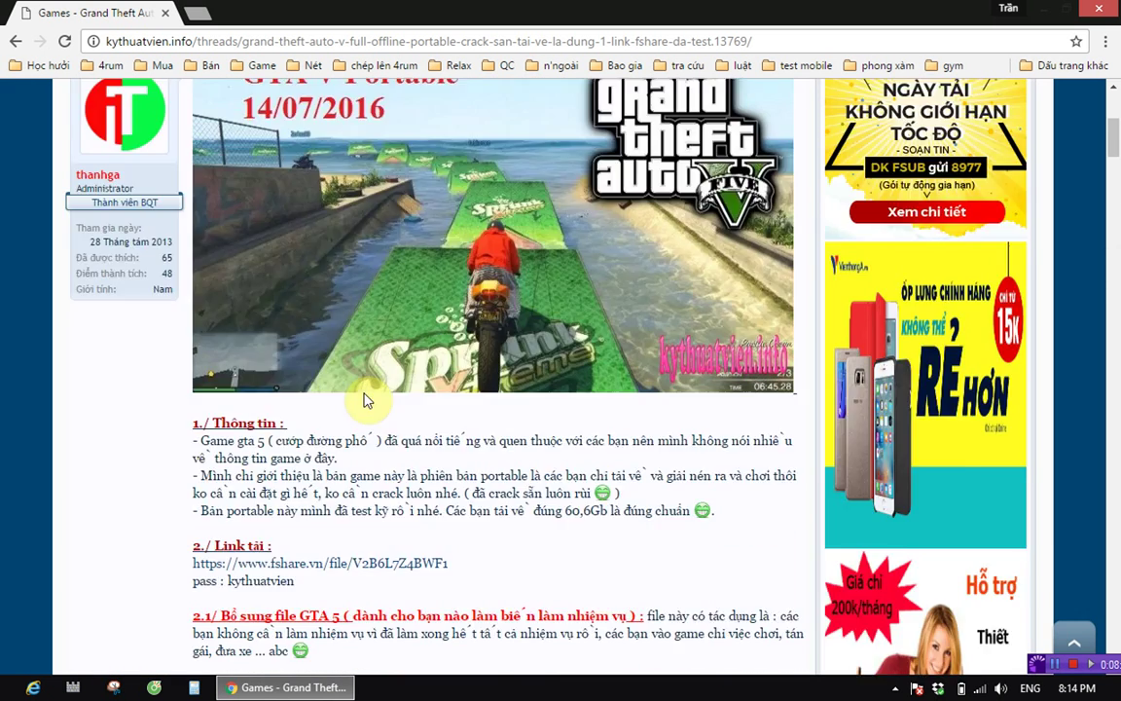
scroll(367, 399, "up", 2)
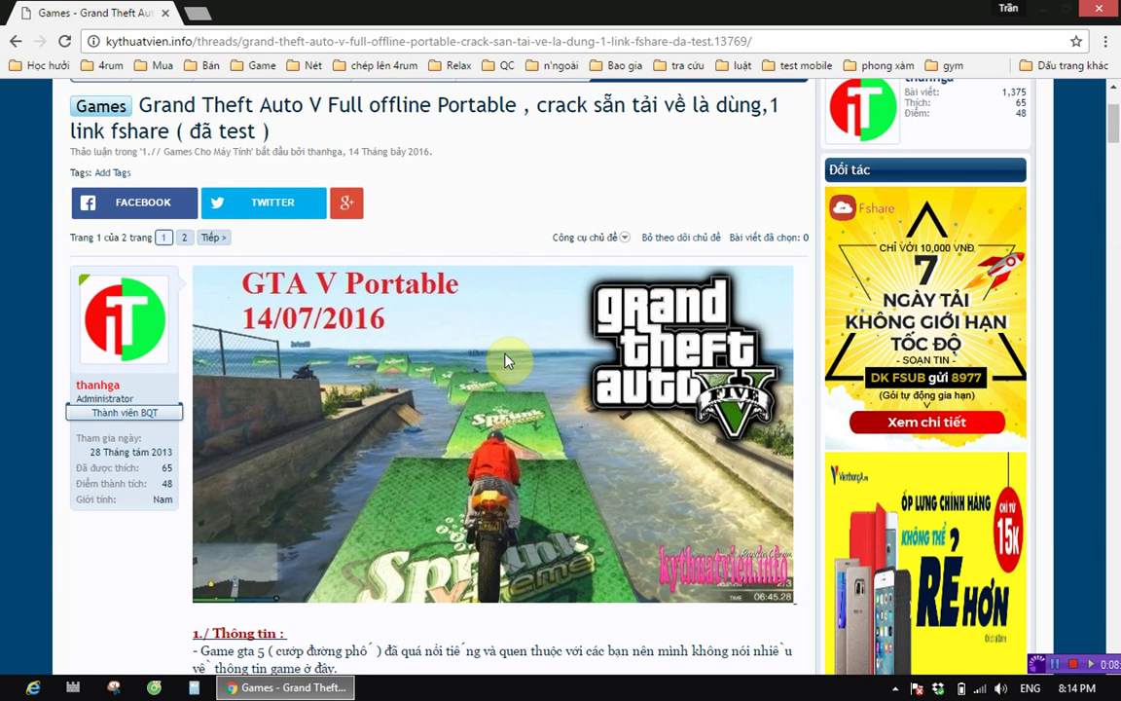
scroll(505, 361, "up", 2)
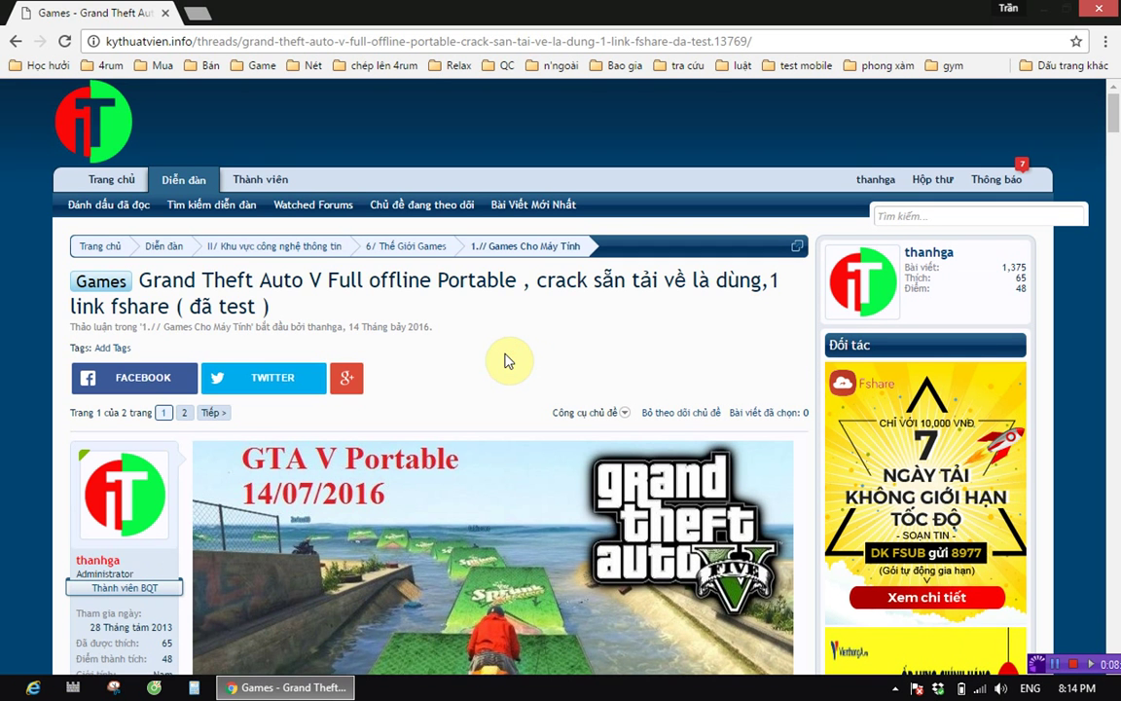